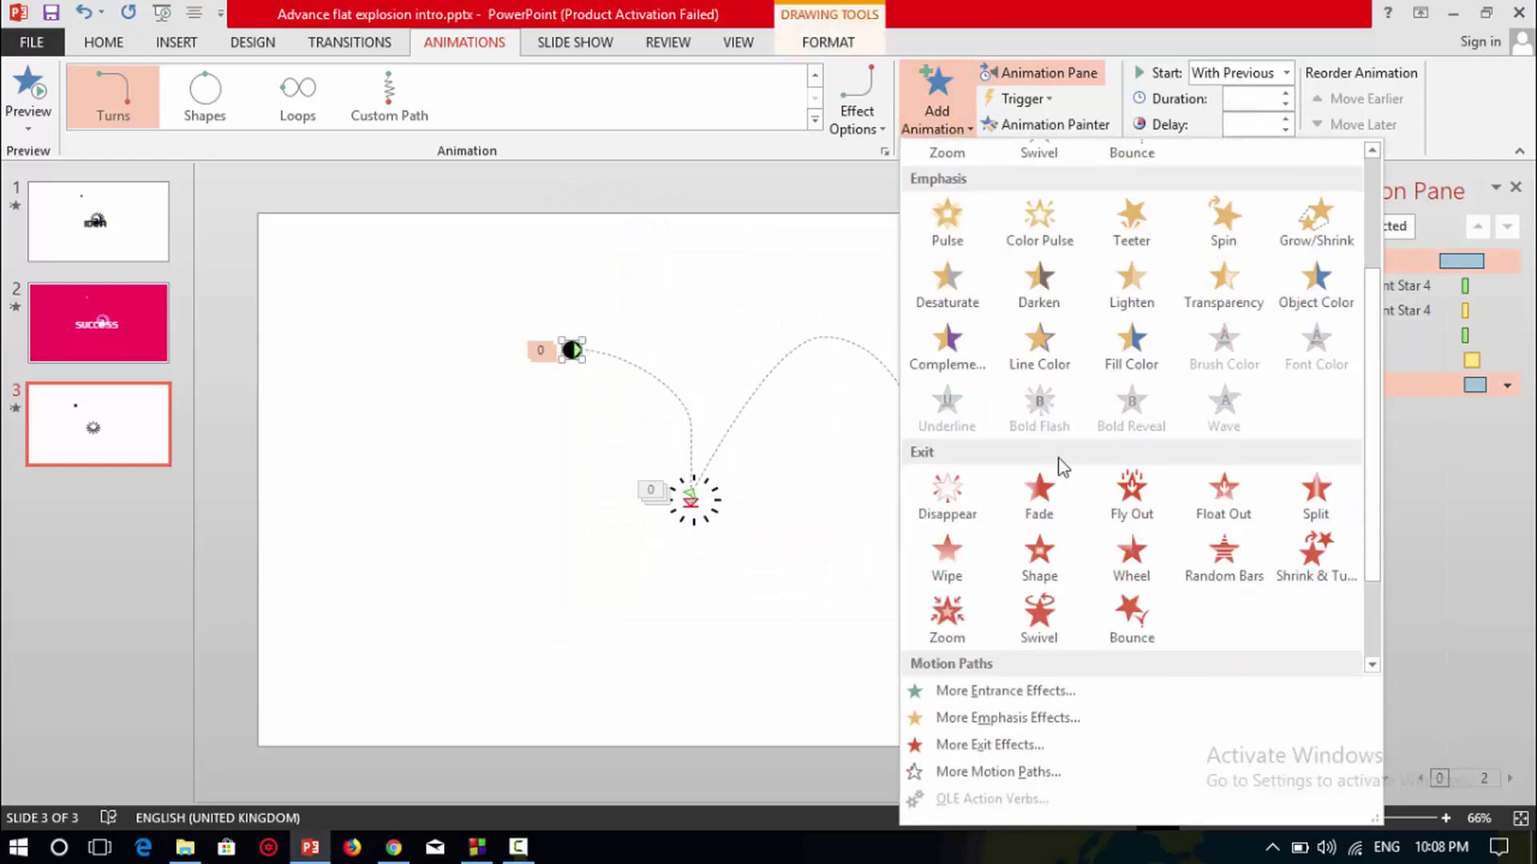
Give Oval 3 a Fade exit starting With Previous, 0.25 seconds long after a 1.78-second delay.
{"action": "left_click", "coordinate": [1058, 436]}
{"action": "left_click", "coordinate": [1364, 409]}
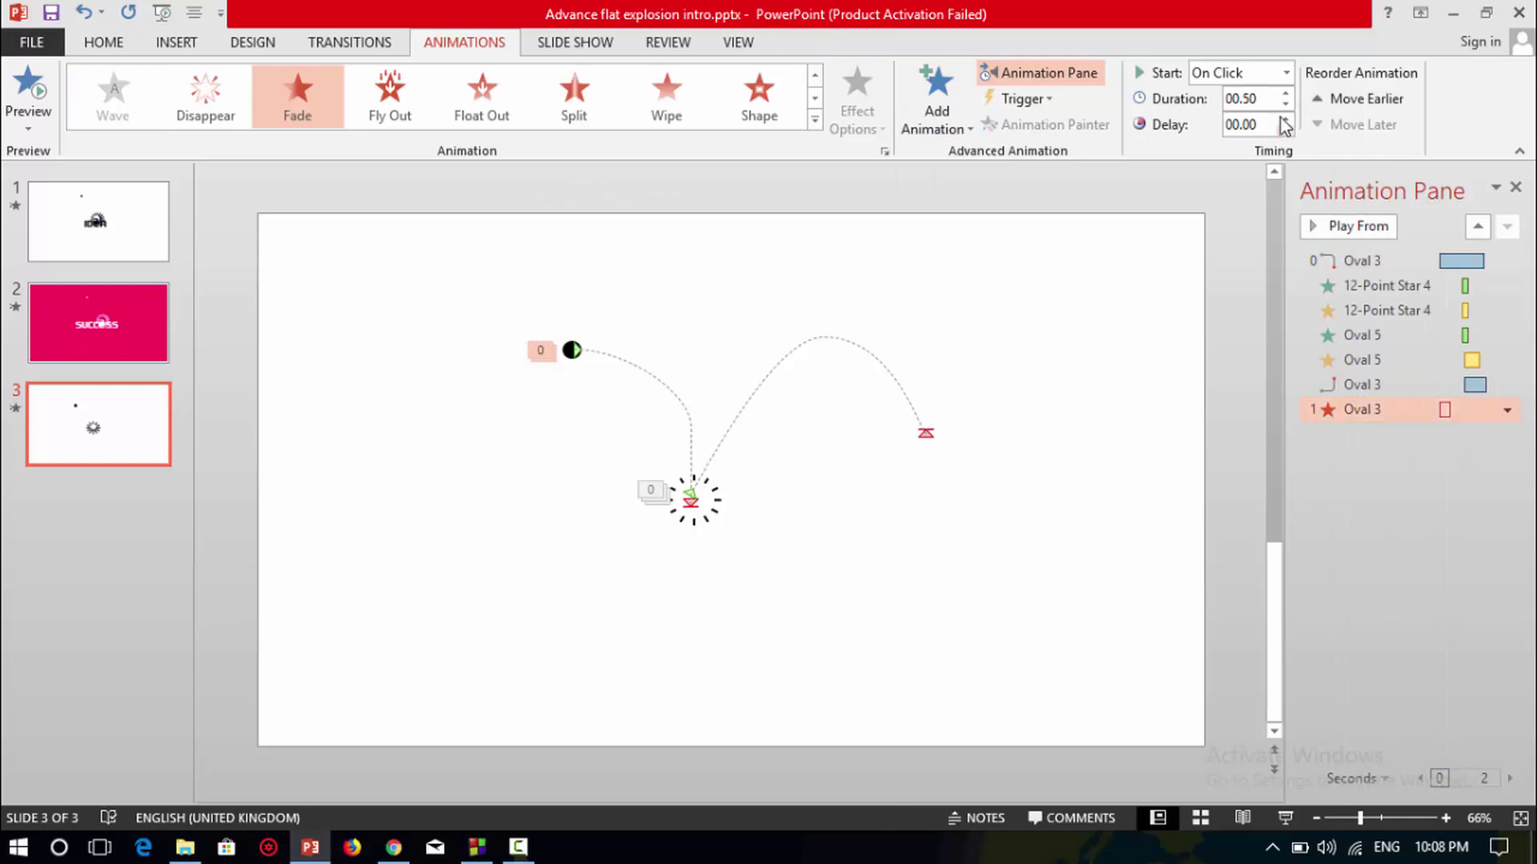
{"action": "left_click", "coordinate": [1286, 74]}
{"action": "left_click", "coordinate": [1233, 120]}
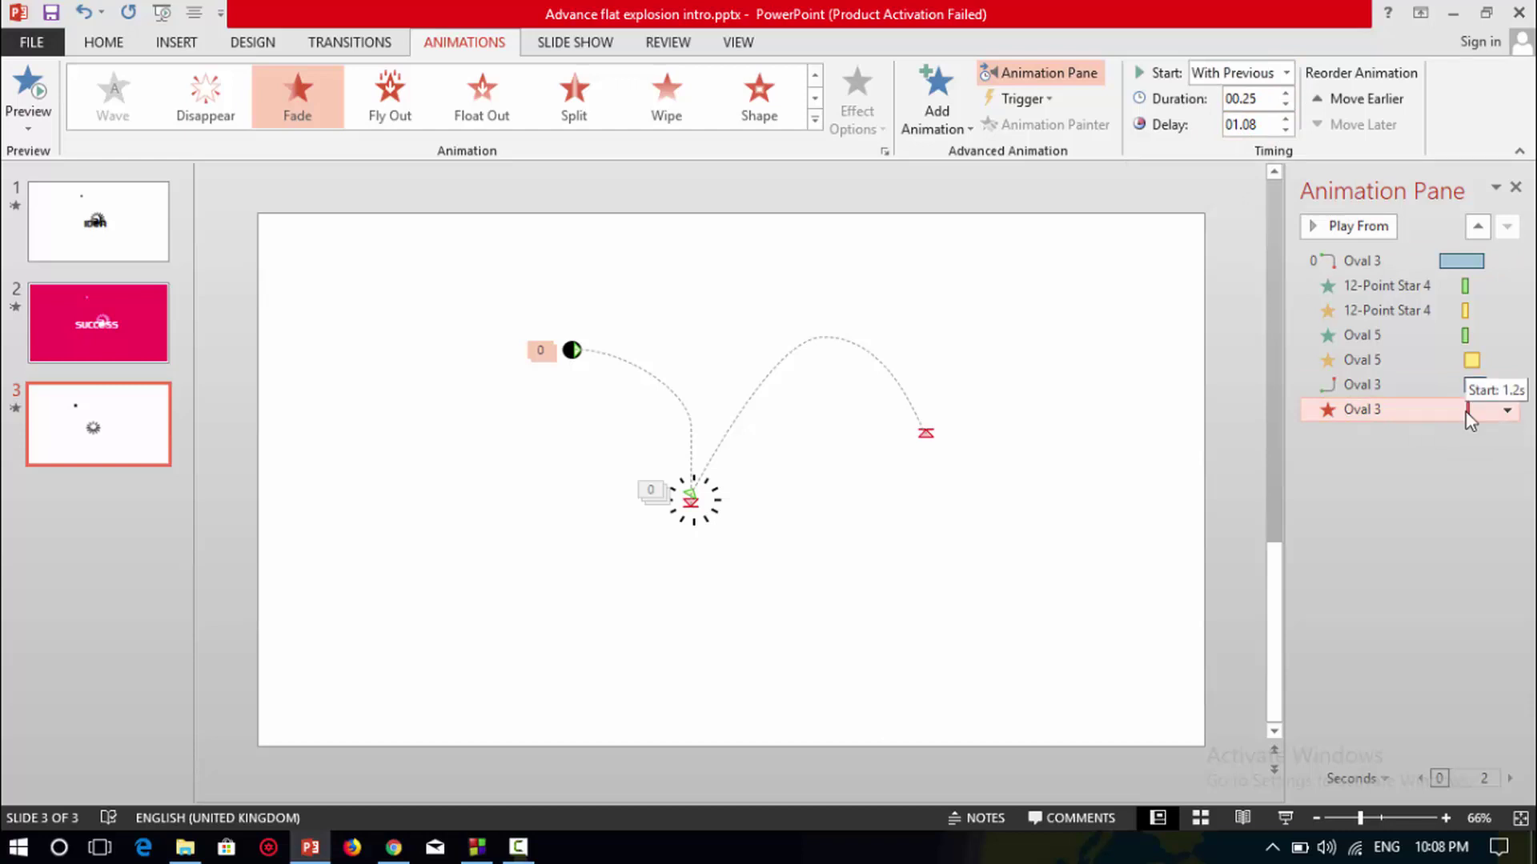
{"action": "mouse_move", "coordinate": [1467, 412]}
{"action": "left_mouse_down"}
{"action": "mouse_move", "coordinate": [1490, 408]}
{"action": "mouse_move", "coordinate": [1477, 410]}
{"action": "left_mouse_up"}
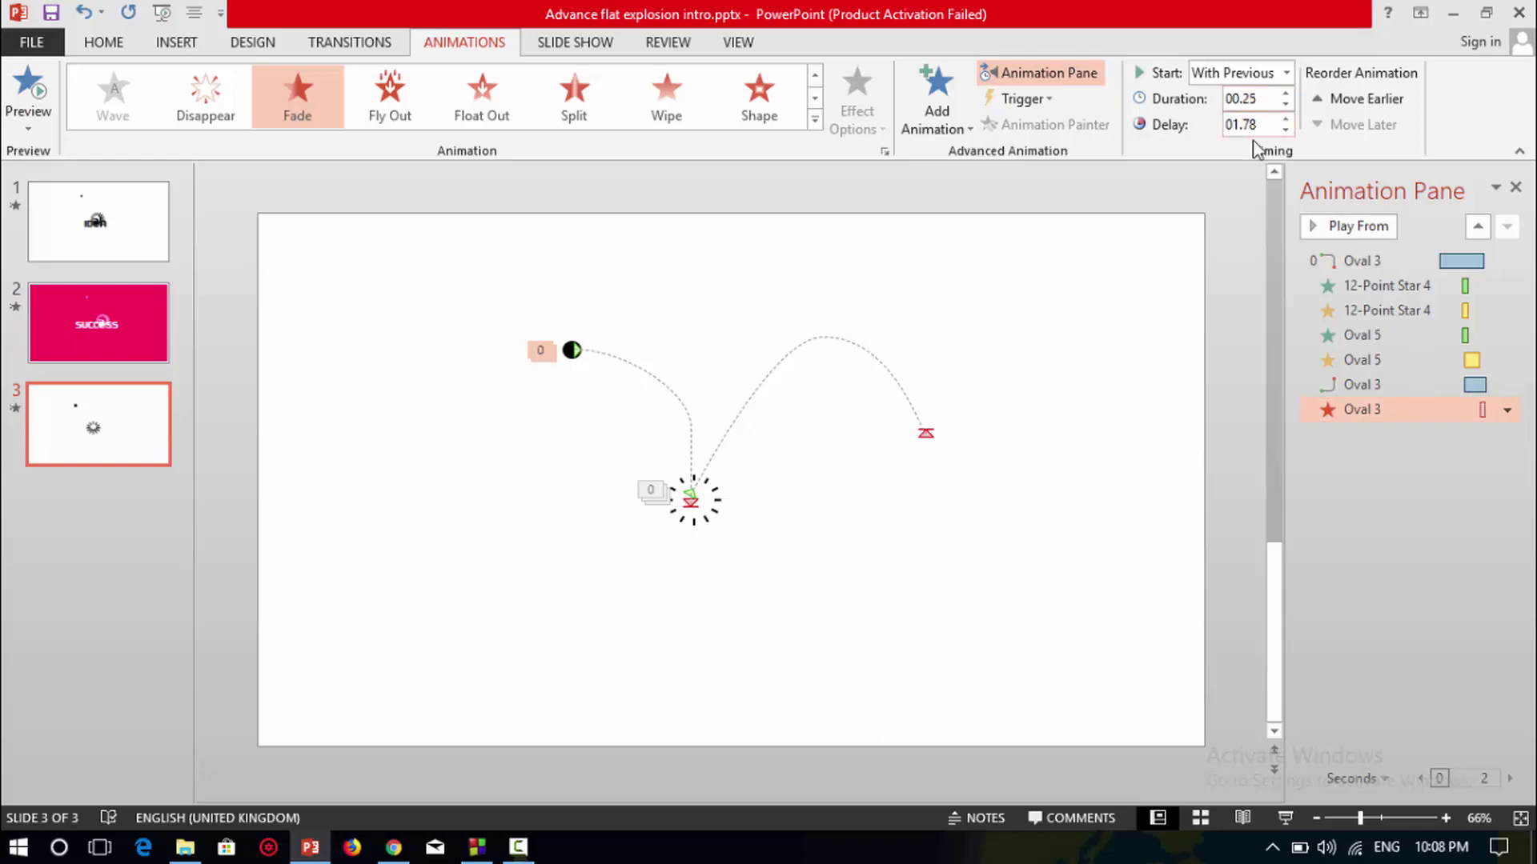
{"action": "left_click", "coordinate": [1260, 296]}
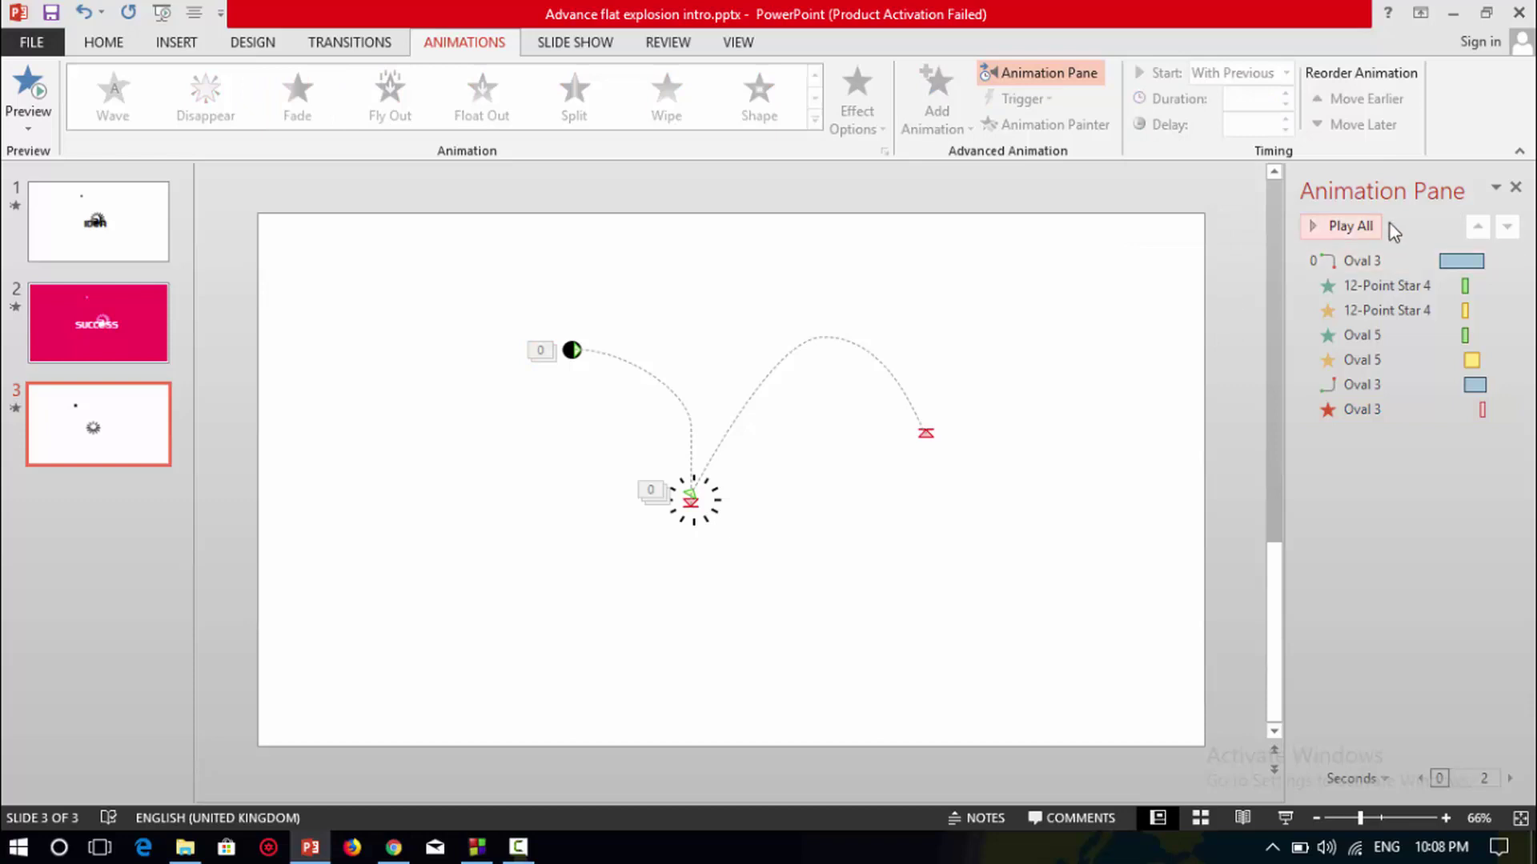
Preview all animations, drag the ball's second arc handle further right, then choose the Rectangle shape.
{"action": "left_click", "coordinate": [1331, 230]}
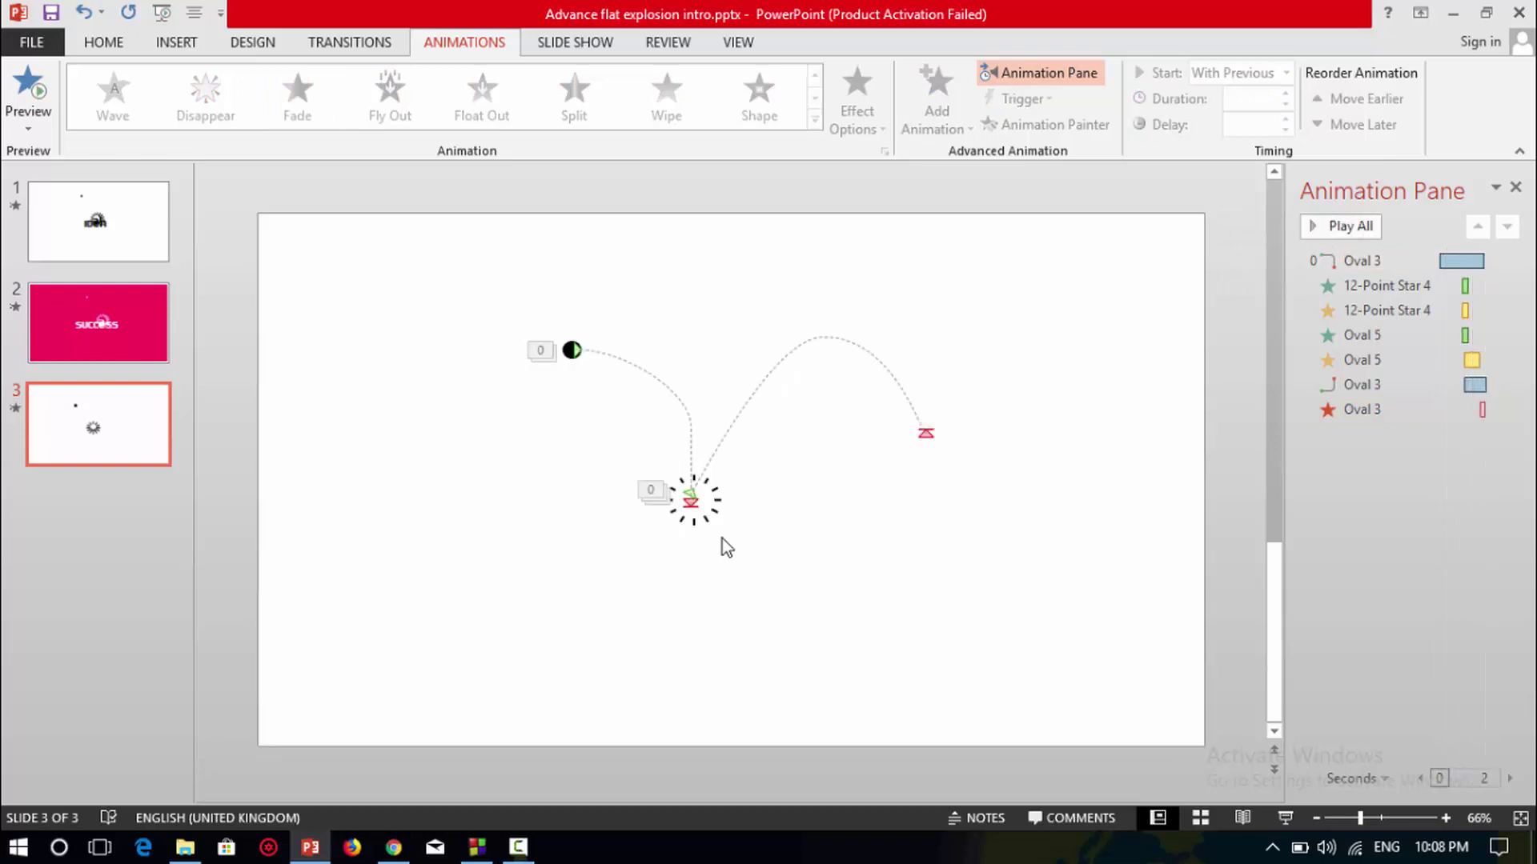
{"action": "left_click", "coordinate": [890, 376]}
{"action": "left_click_drag", "start_coordinate": [927, 415], "coordinate": [958, 414]}
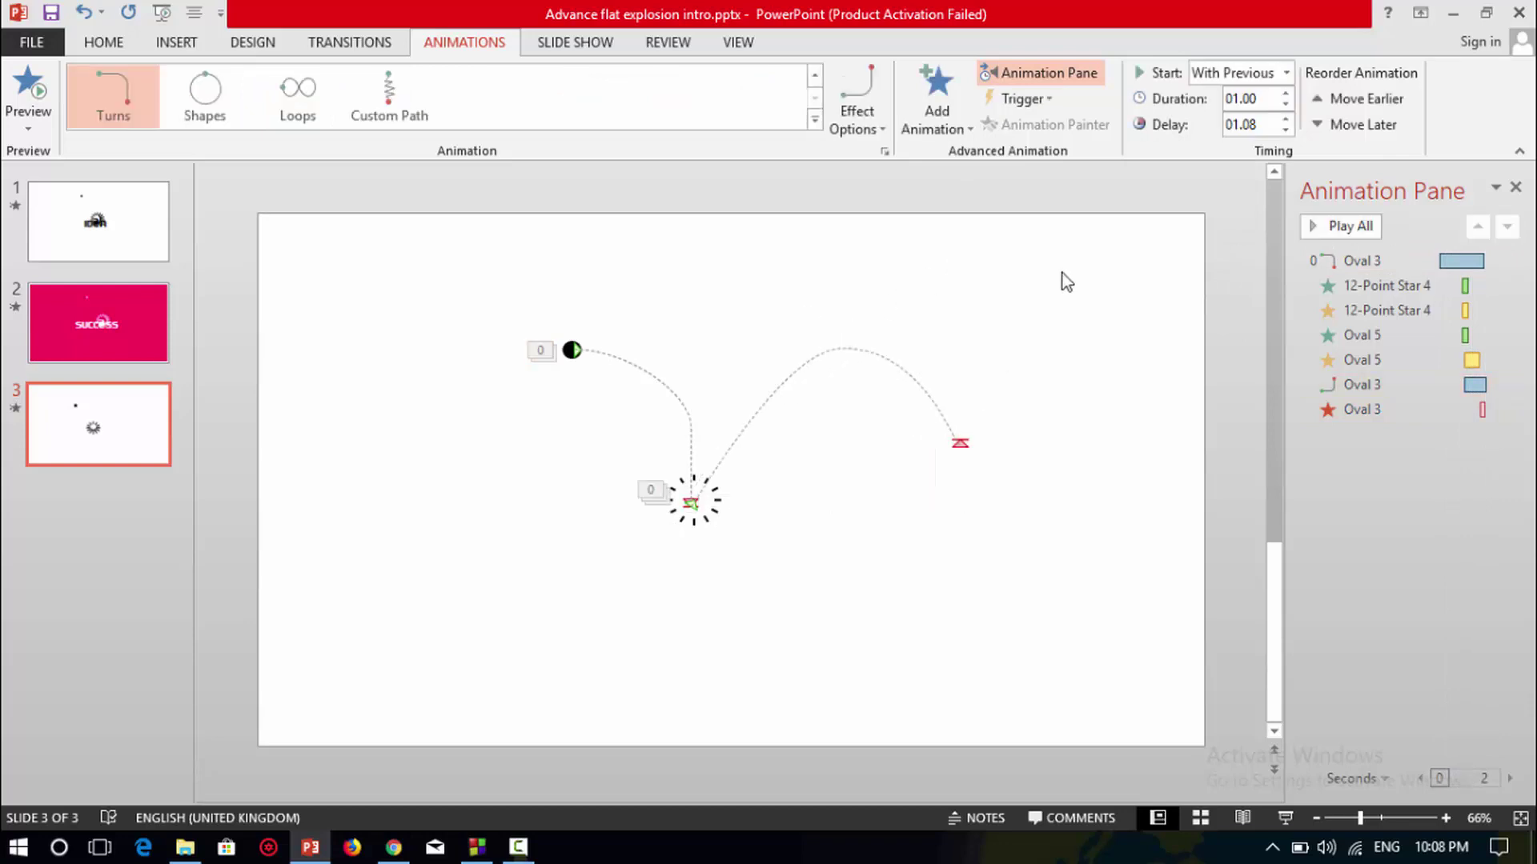
{"action": "left_click", "coordinate": [1063, 272]}
{"action": "left_click", "coordinate": [922, 390]}
{"action": "left_click", "coordinate": [1060, 278]}
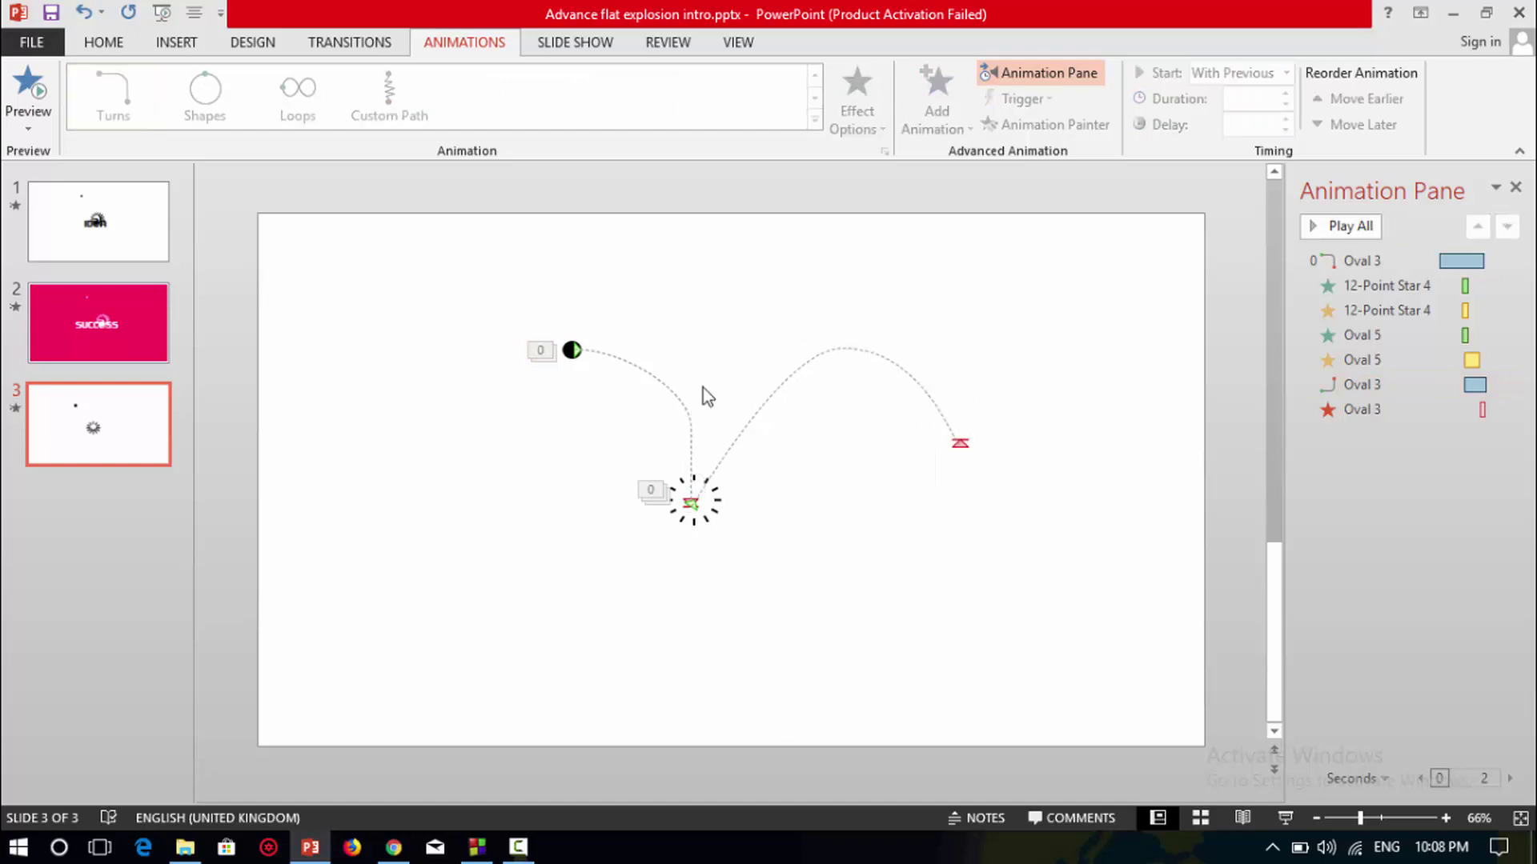
{"action": "left_click", "coordinate": [104, 42]}
{"action": "left_click", "coordinate": [1038, 76]}
Draw a rectangle with no outline and no fill, and move it up and right.
{"action": "left_click_drag", "start_coordinate": [658, 560], "coordinate": [783, 650]}
{"action": "right_click", "coordinate": [710, 614]}
{"action": "left_click", "coordinate": [829, 647]}
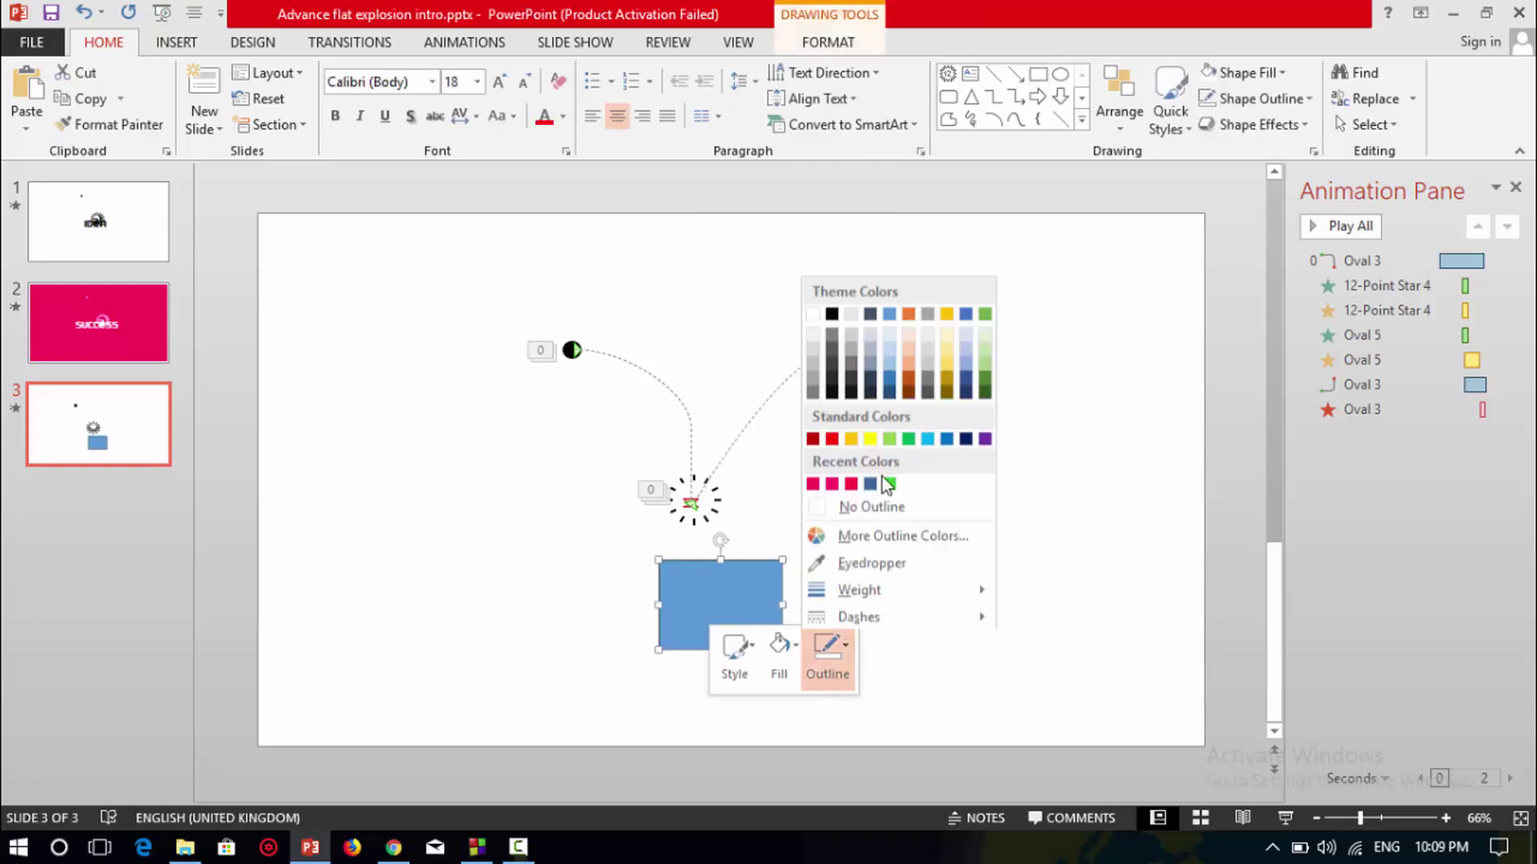
{"action": "left_click", "coordinate": [879, 507]}
{"action": "left_click", "coordinate": [780, 645]}
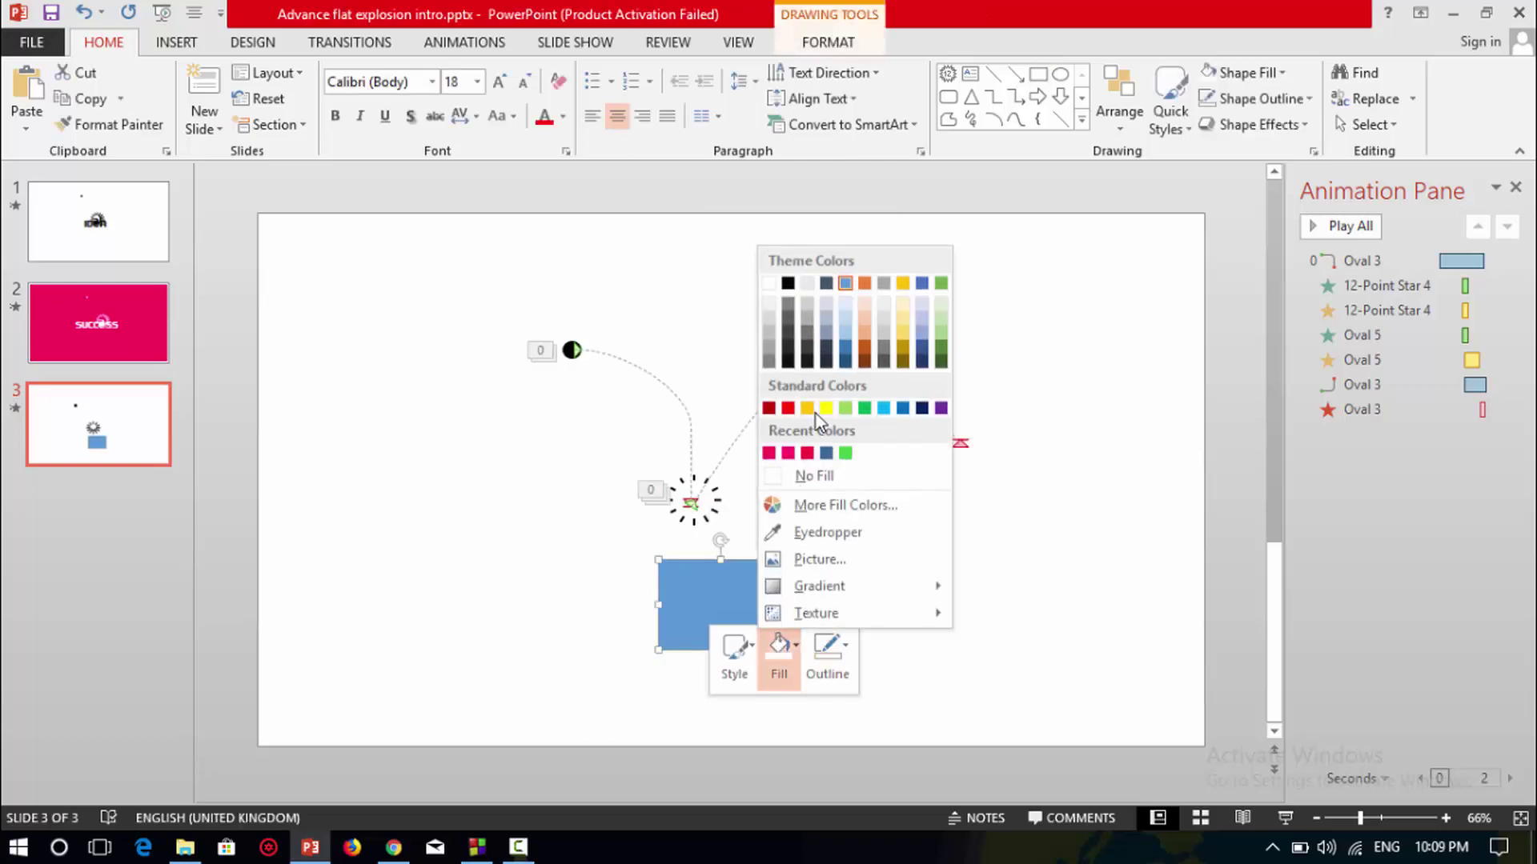
{"action": "left_click", "coordinate": [805, 477]}
{"action": "left_click_drag", "start_coordinate": [764, 560], "coordinate": [928, 501]}
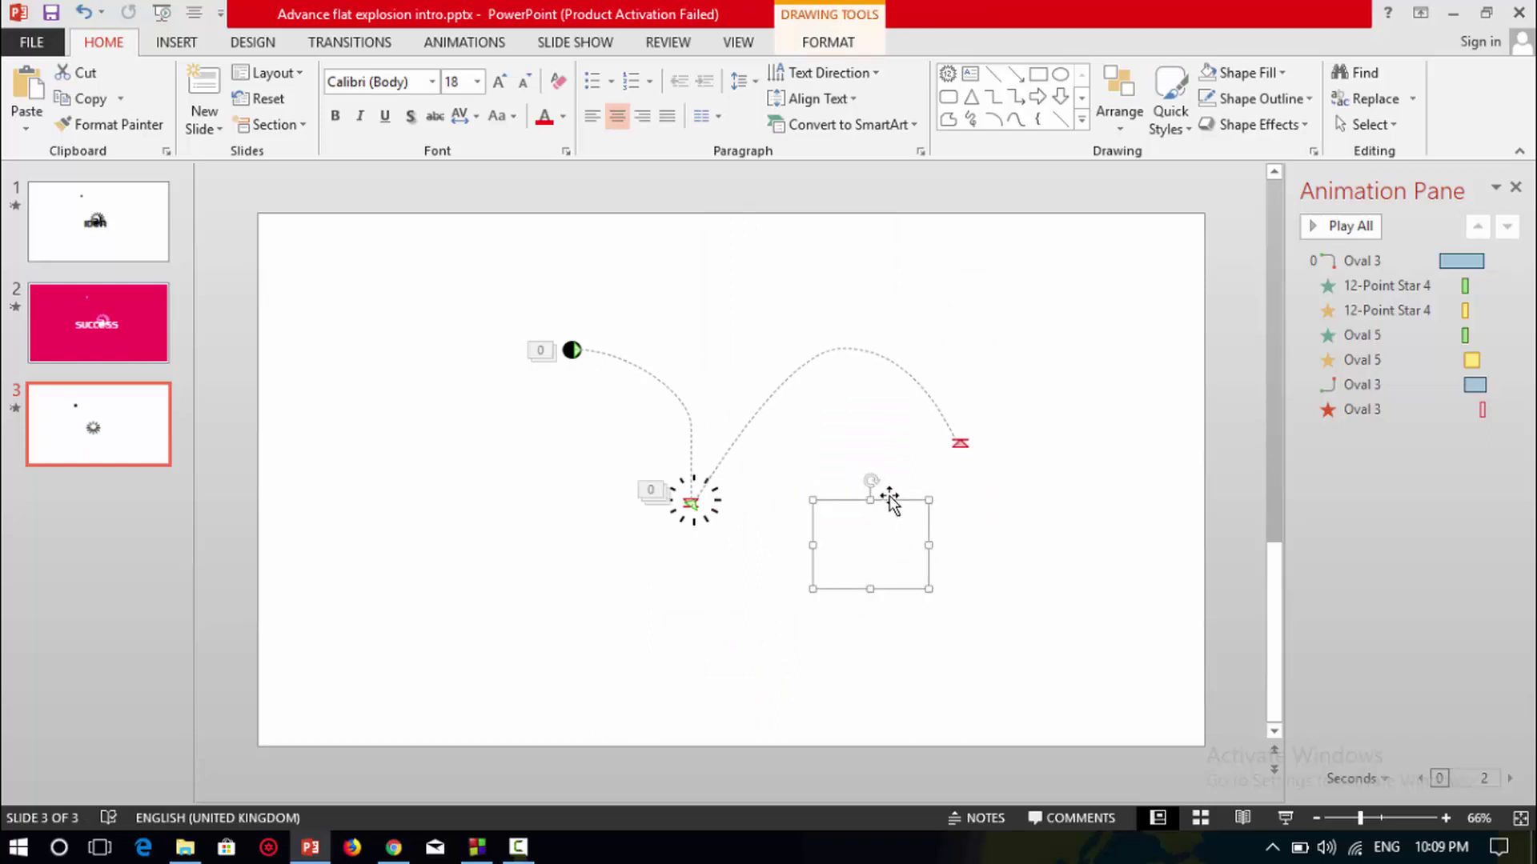
Make the box's text a black E in DAGGERSQUARE at size 66, placed below the starburst.
{"action": "key", "text": "Return"}
{"action": "key", "text": "ctrl+a"}
{"action": "left_click", "coordinate": [563, 118]}
{"action": "left_click", "coordinate": [559, 167]}
{"action": "left_click", "coordinate": [411, 88]}
{"action": "type", "text": "D"}
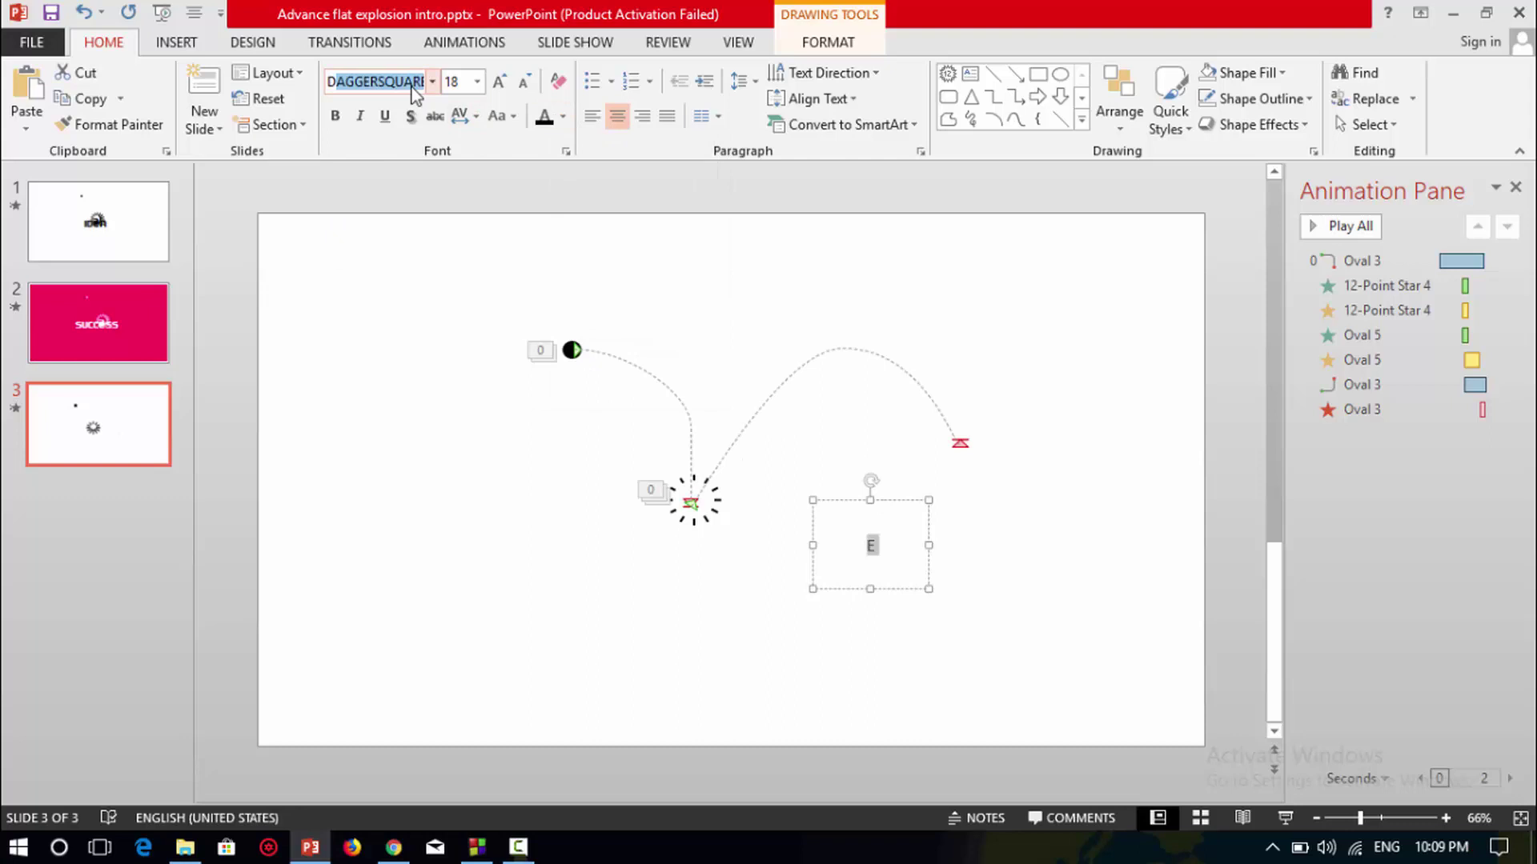
{"action": "key", "text": "Return"}
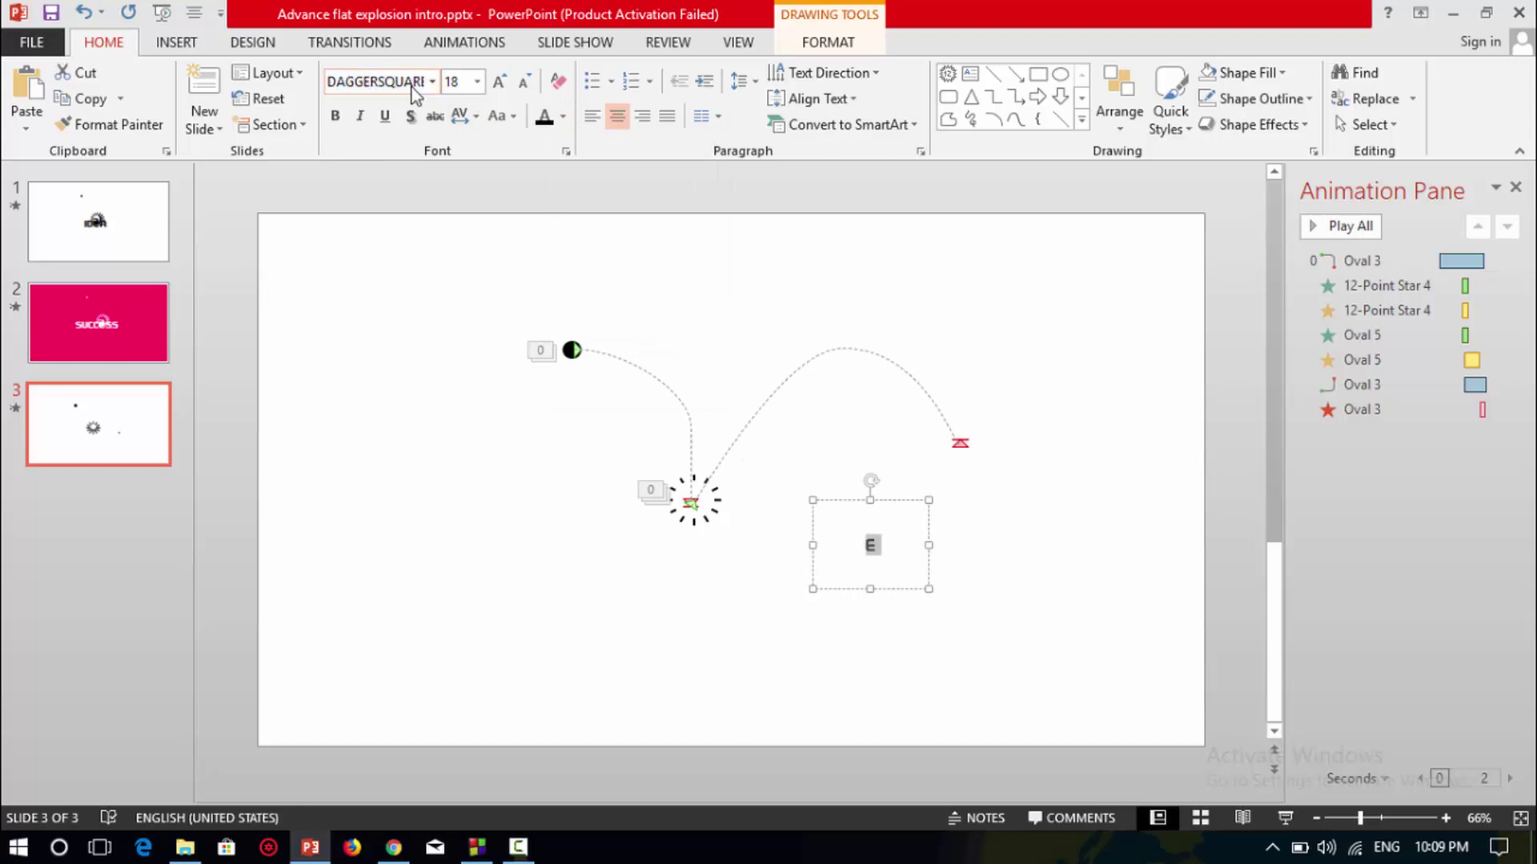
{"action": "key", "text": "ctrl+bracketright"}
{"action": "key", "text": "ctrl+bracketright"}
{"action": "key", "text": "ctrl+bracketright"}
{"action": "key", "text": "ctrl+bracketright"}
{"action": "key", "text": "ctrl+bracketright"}
{"action": "key", "text": "ctrl+bracketright"}
{"action": "key", "text": "ctrl+bracketright"}
{"action": "key", "text": "ctrl+bracketright"}
{"action": "key", "text": "ctrl+bracketright"}
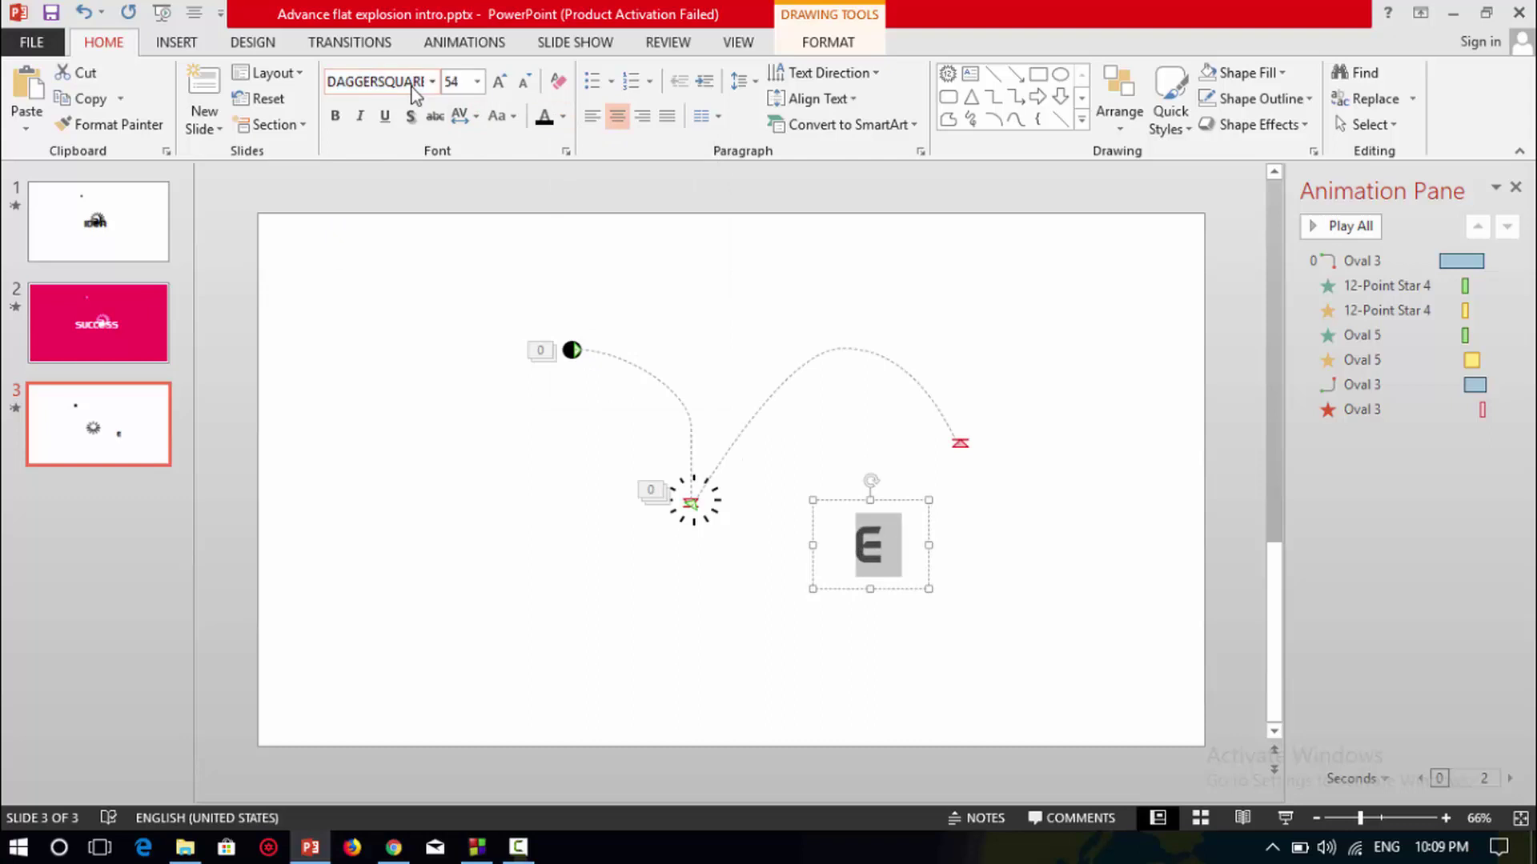
{"action": "key", "text": "ctrl+bracketright"}
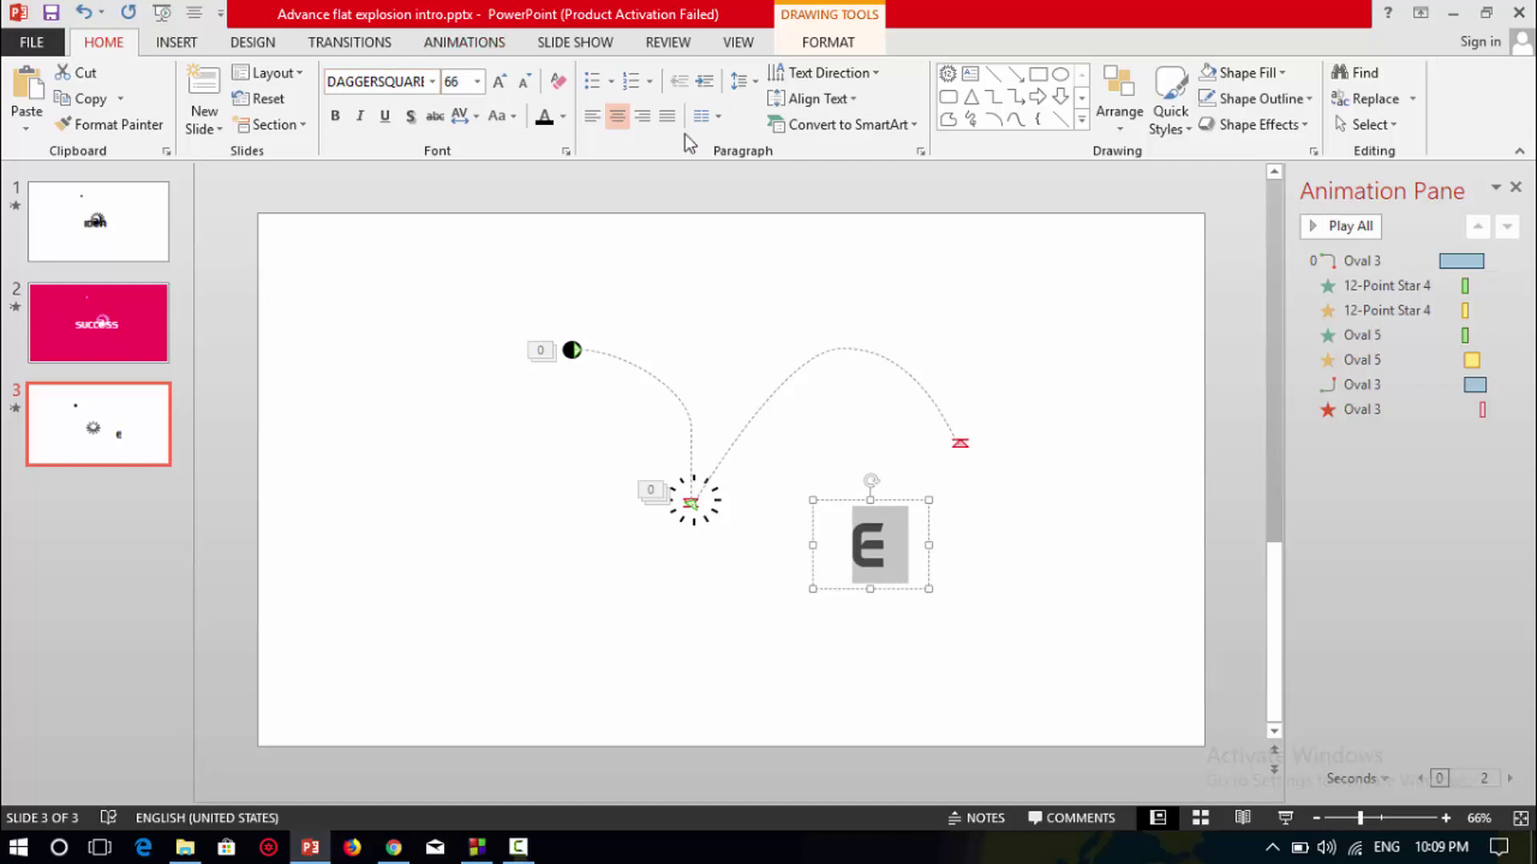
{"action": "left_click_drag", "start_coordinate": [900, 508], "coordinate": [726, 500]}
{"action": "left_click", "coordinate": [779, 530]}
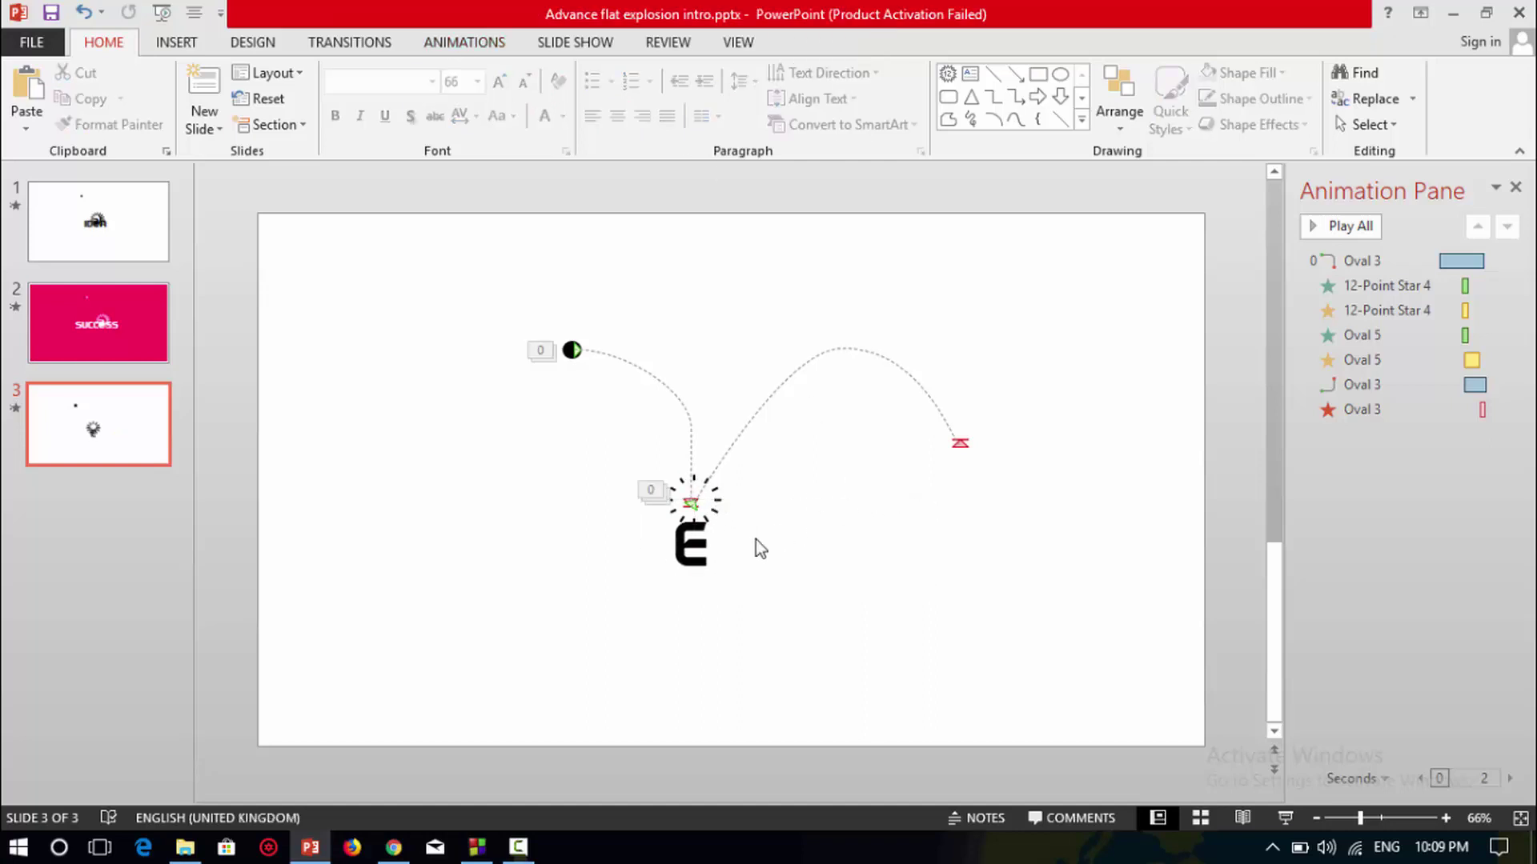
Apply the Appear entrance animation to the E text box.
{"action": "scroll", "coordinate": [744, 499], "scroll_direction": "up", "scroll_amount": 4}
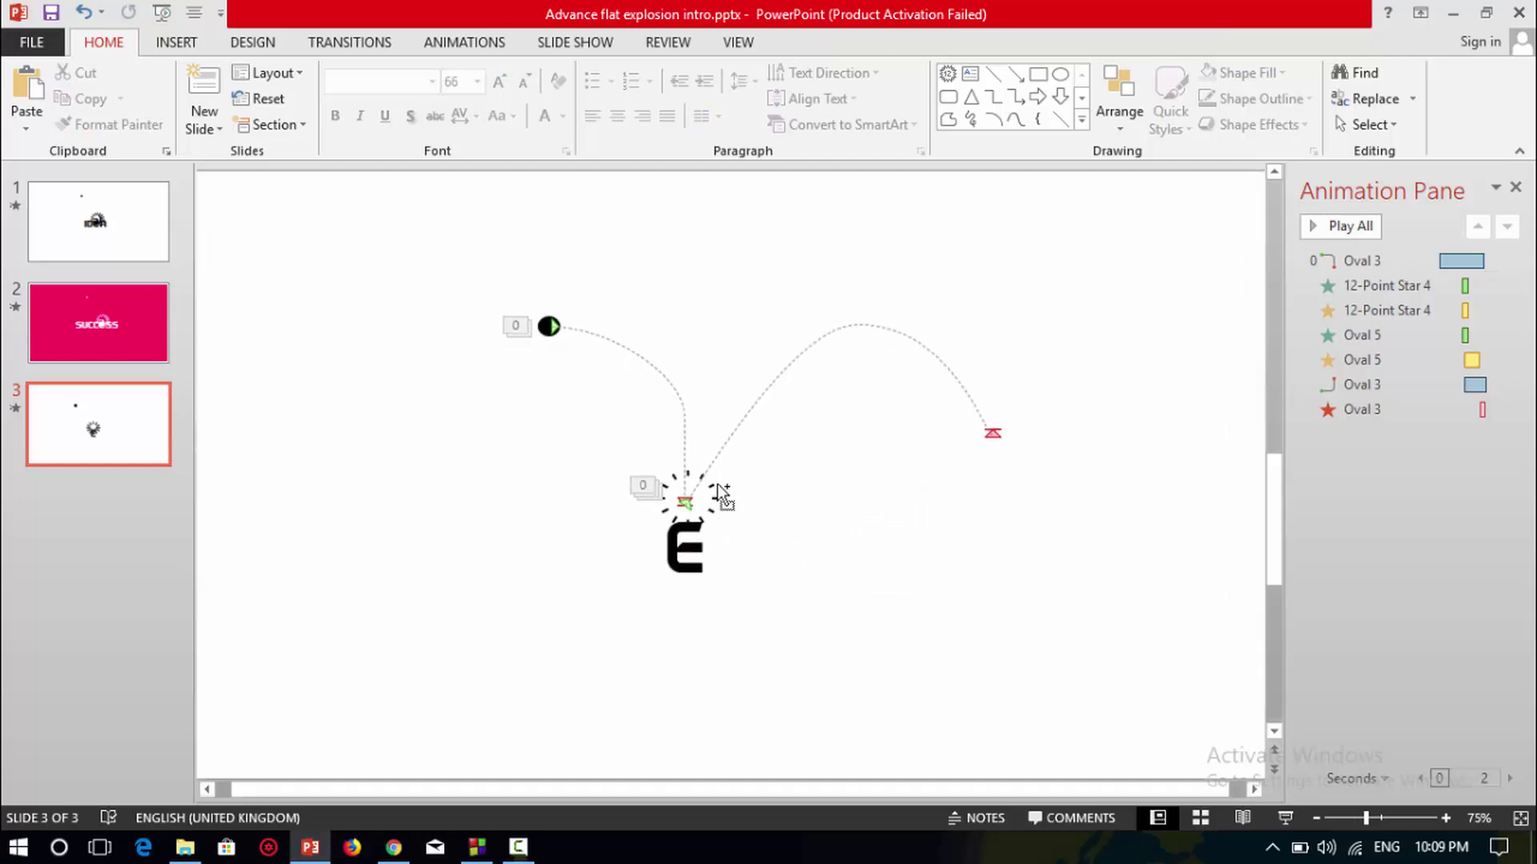
{"action": "scroll", "coordinate": [718, 485], "scroll_direction": "up", "scroll_amount": 3}
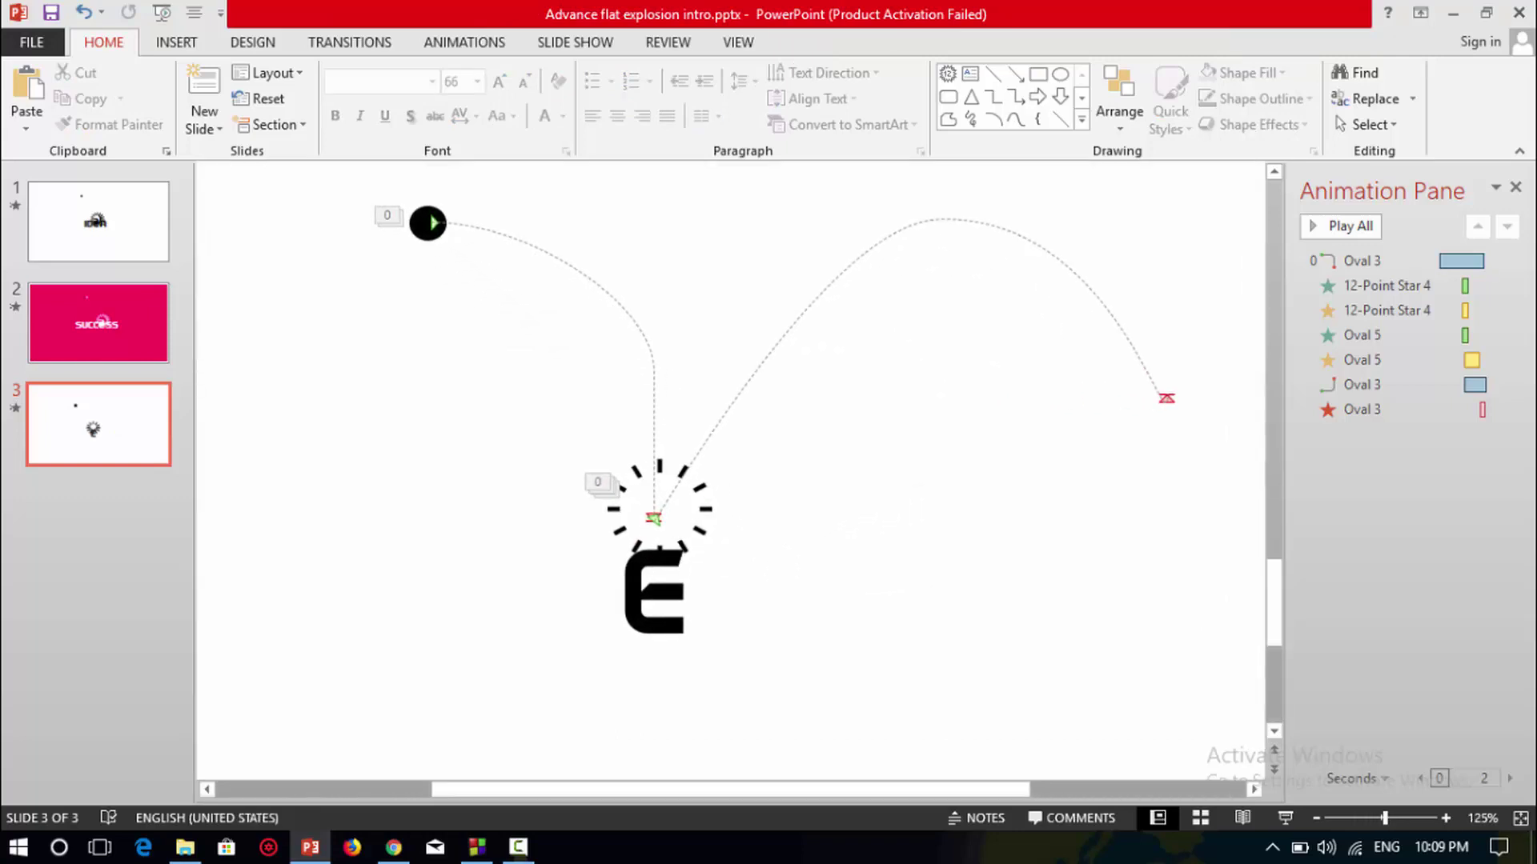
{"action": "left_click", "coordinate": [600, 505]}
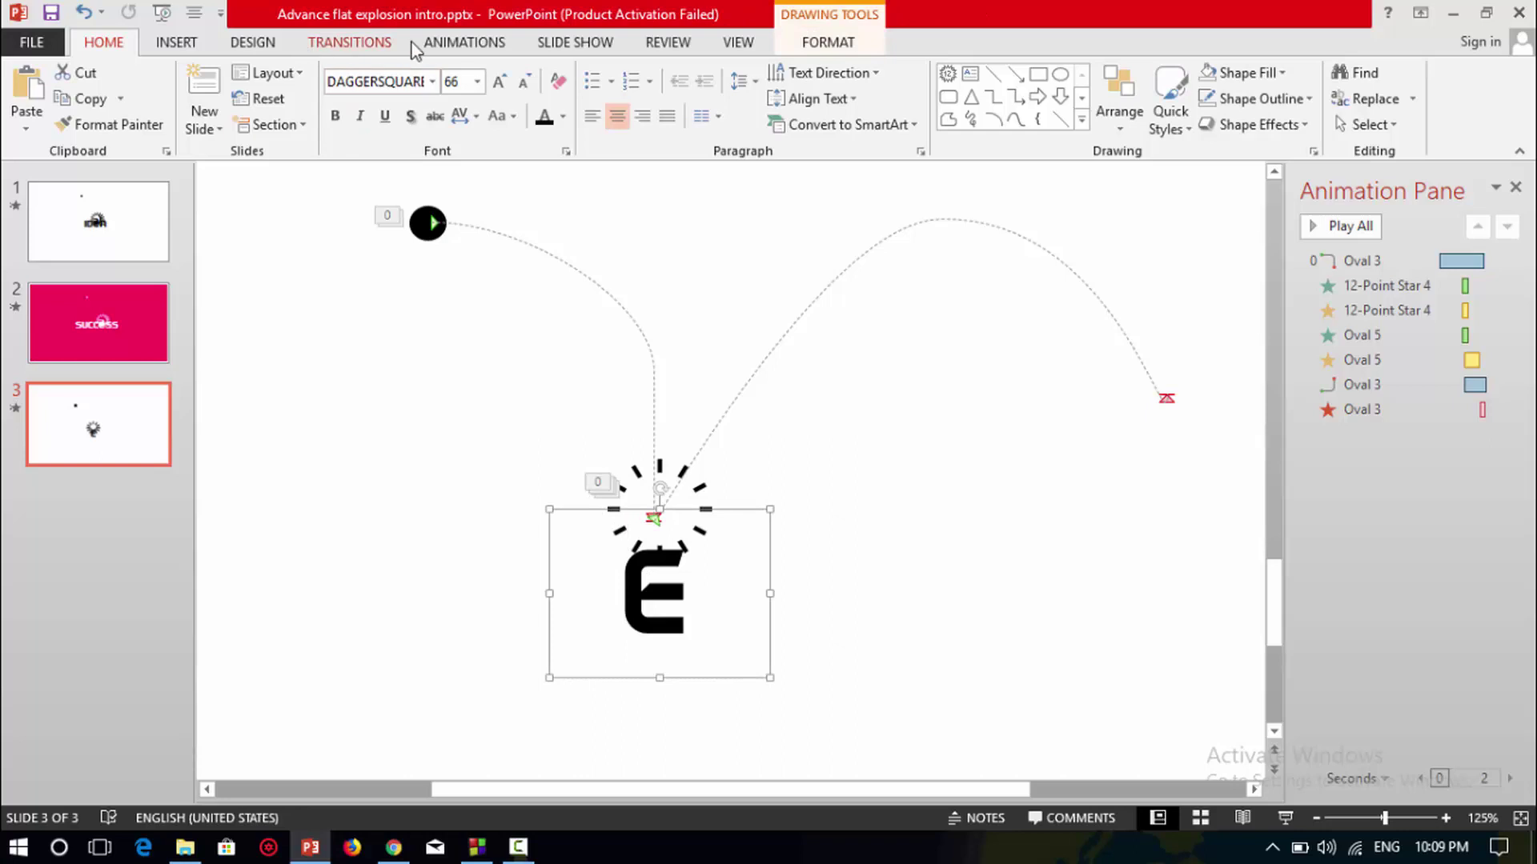
{"action": "left_click", "coordinate": [464, 41]}
{"action": "left_click", "coordinate": [205, 96]}
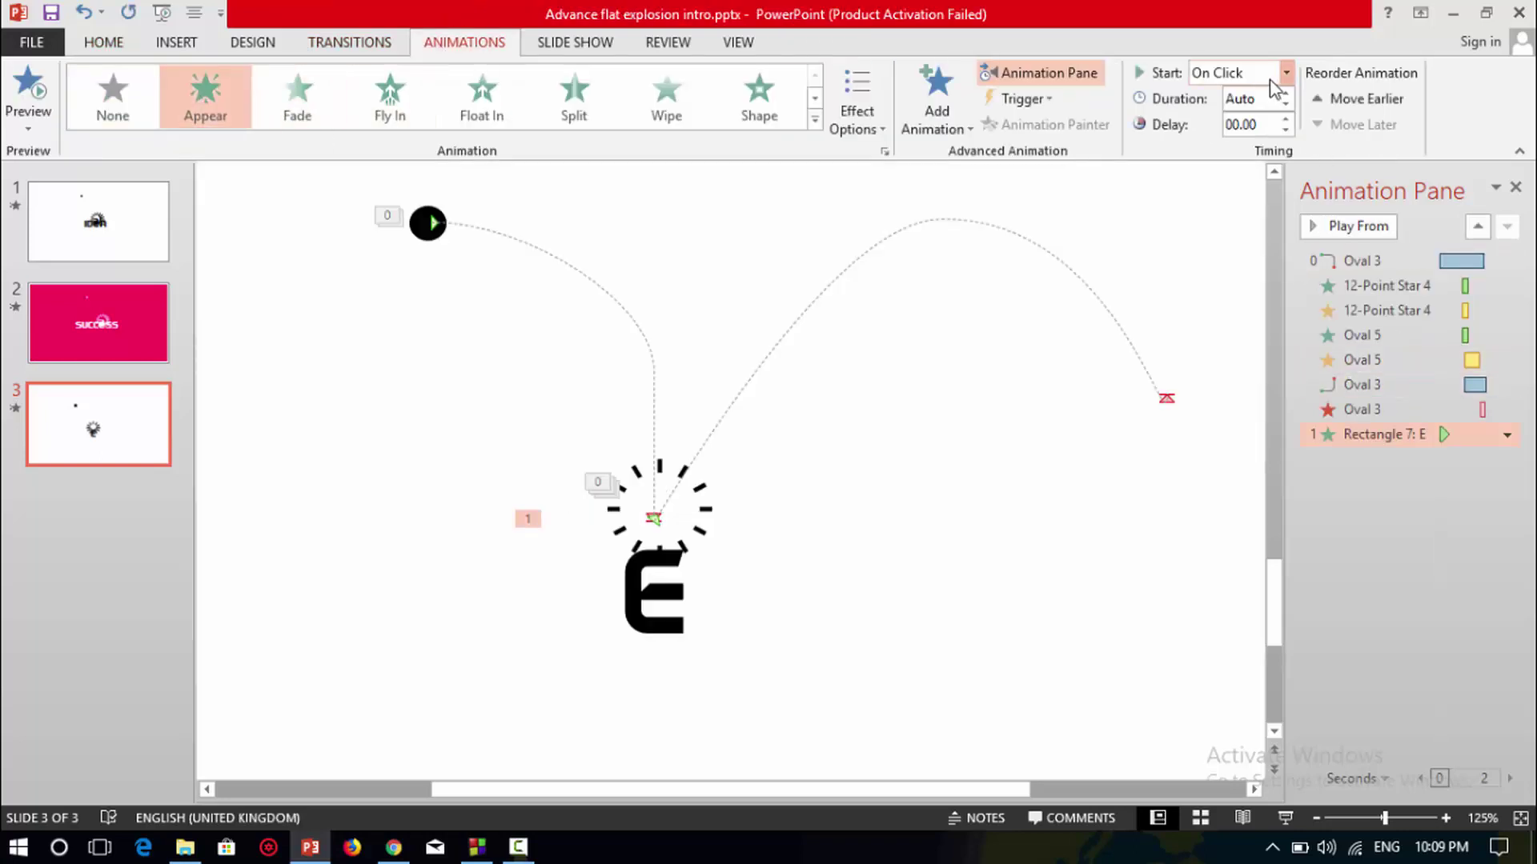
Set the E's Appear to start With Previous with a 0.10-second delay.
{"action": "left_click", "coordinate": [1286, 72]}
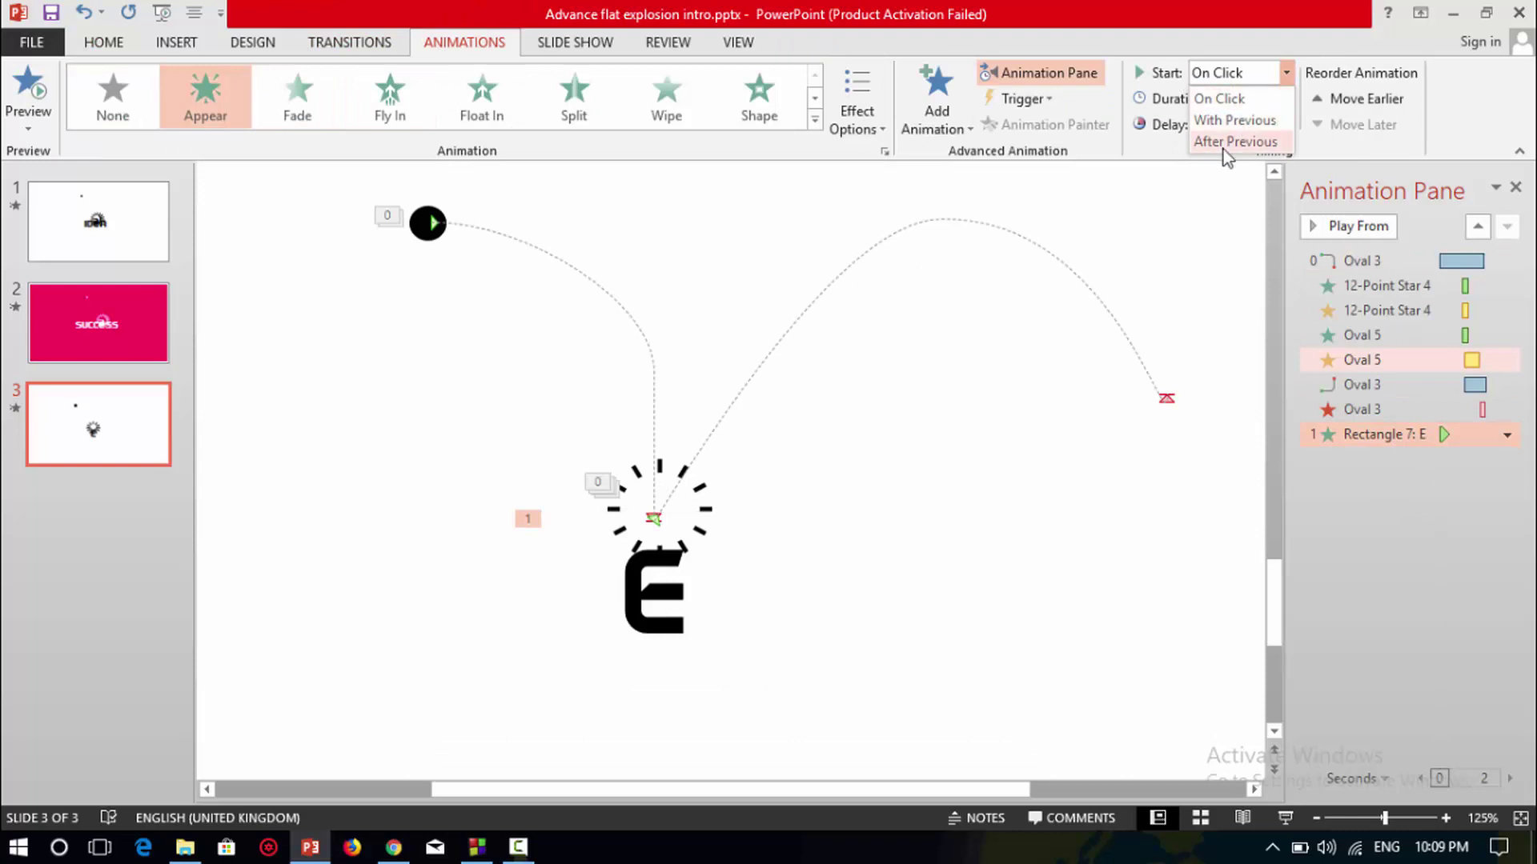
{"action": "left_click", "coordinate": [1424, 435]}
{"action": "left_click", "coordinate": [1241, 79]}
{"action": "left_click", "coordinate": [1243, 118]}
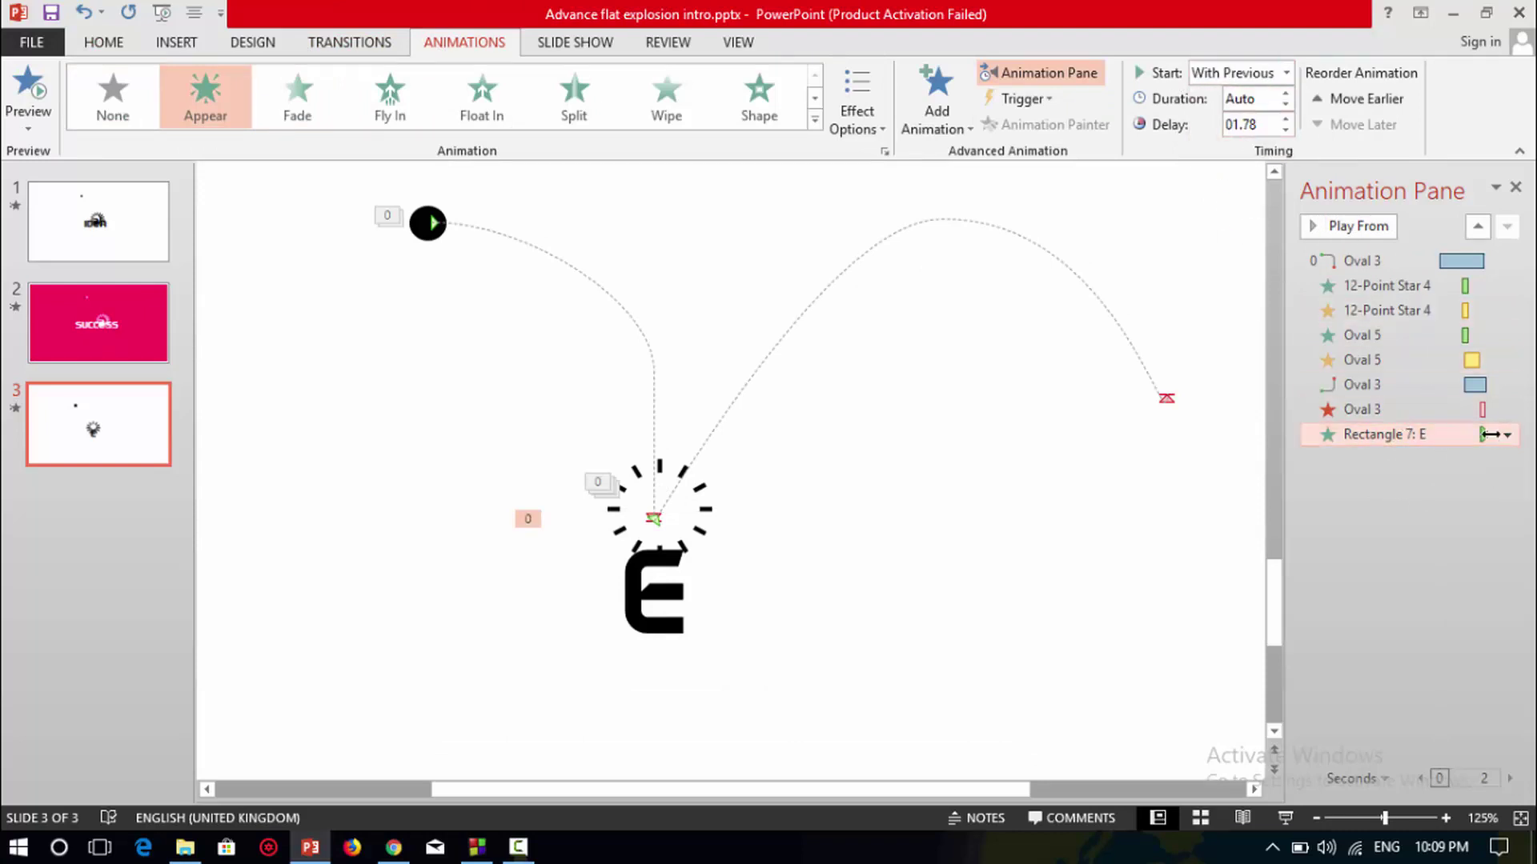
{"action": "left_click_drag", "start_coordinate": [1480, 435], "coordinate": [1391, 439]}
{"action": "left_click", "coordinate": [1393, 498]}
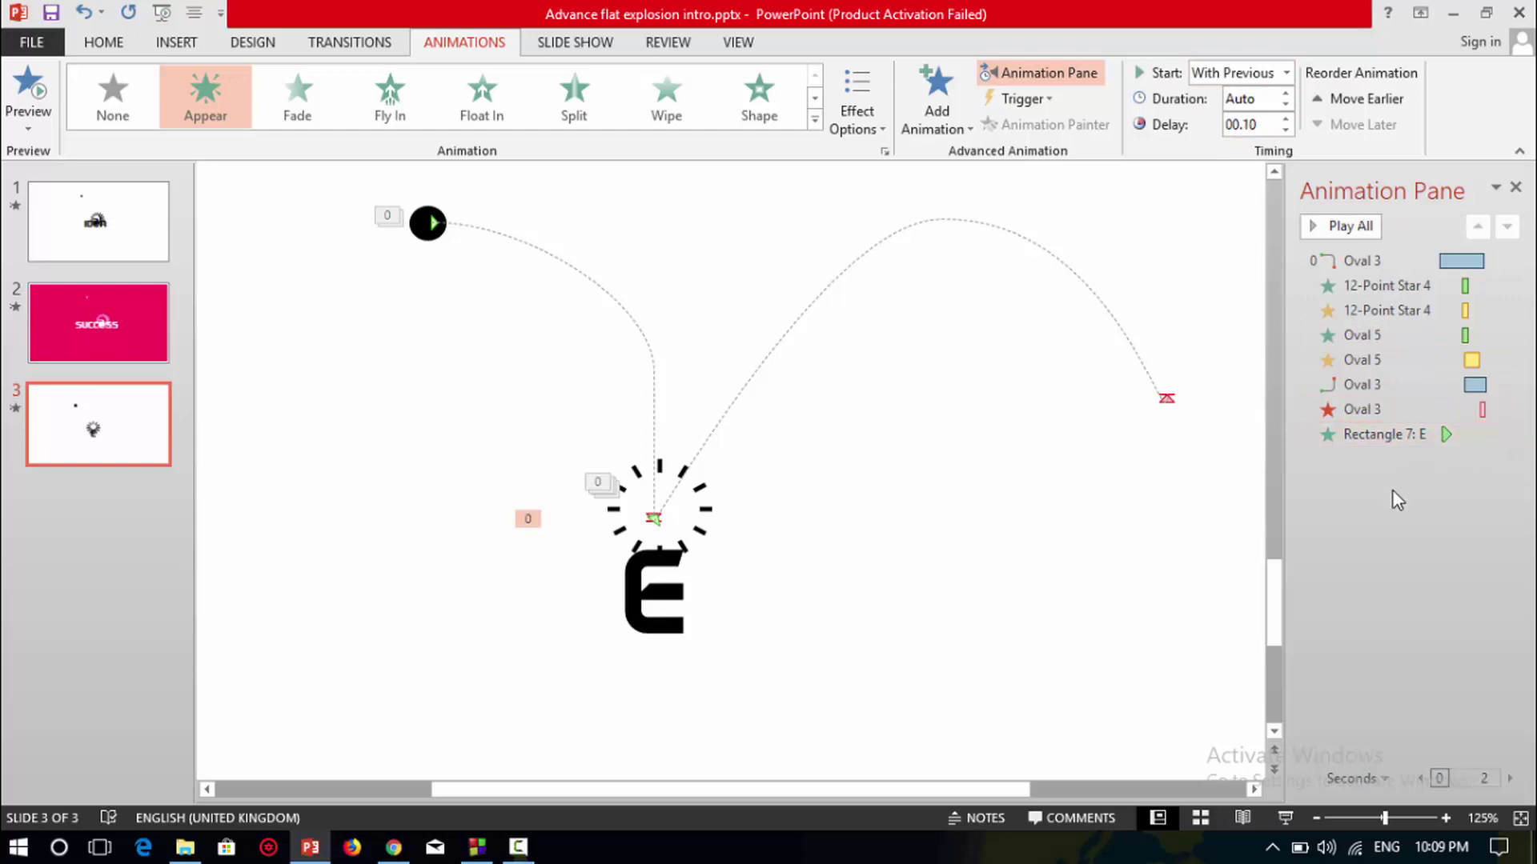
{"action": "left_click", "coordinate": [1413, 434]}
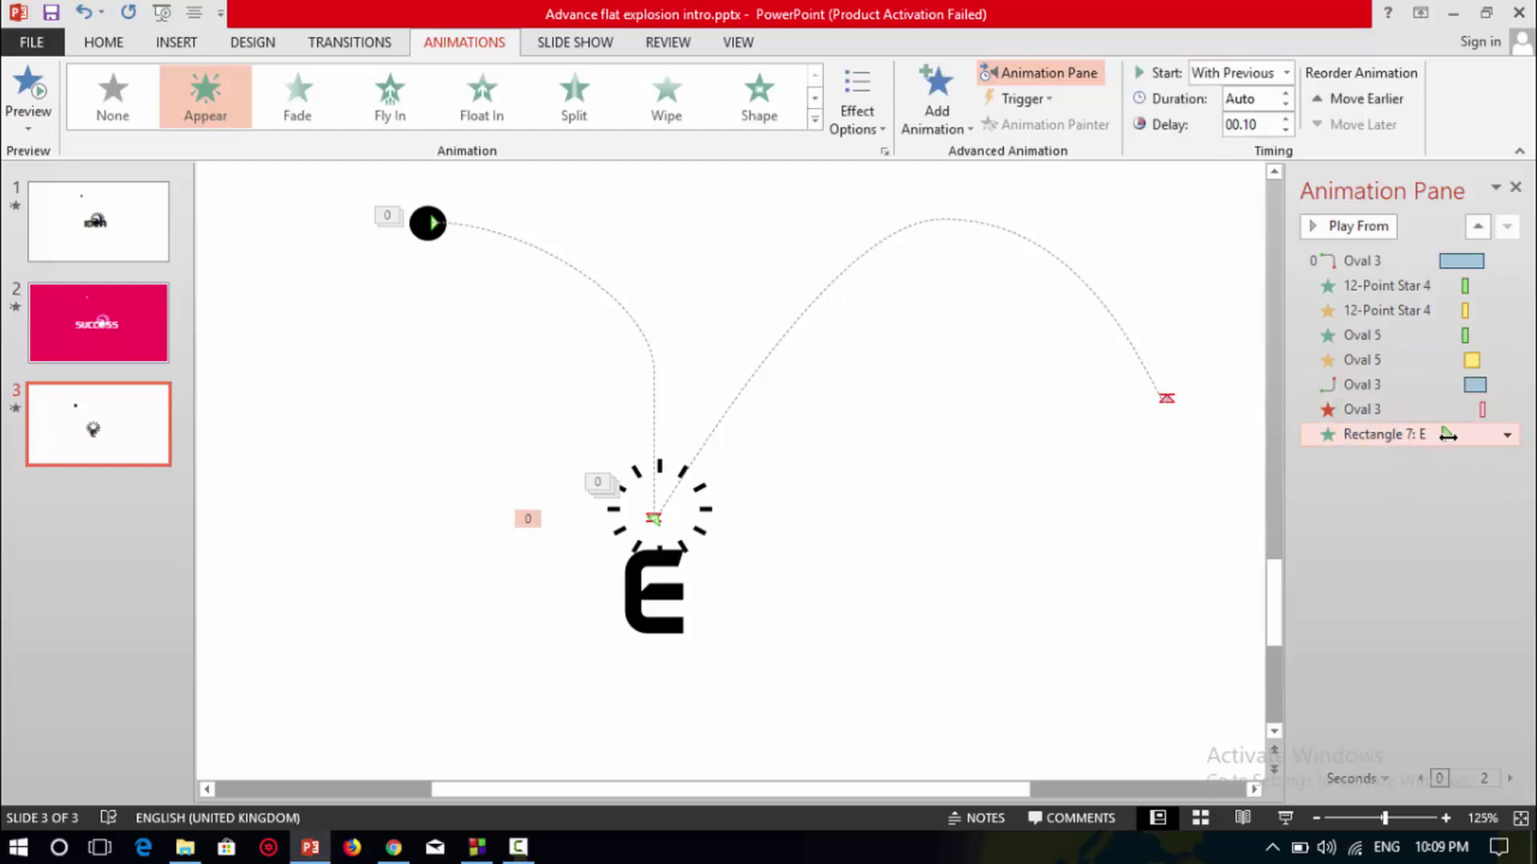
{"action": "left_click", "coordinate": [1400, 477]}
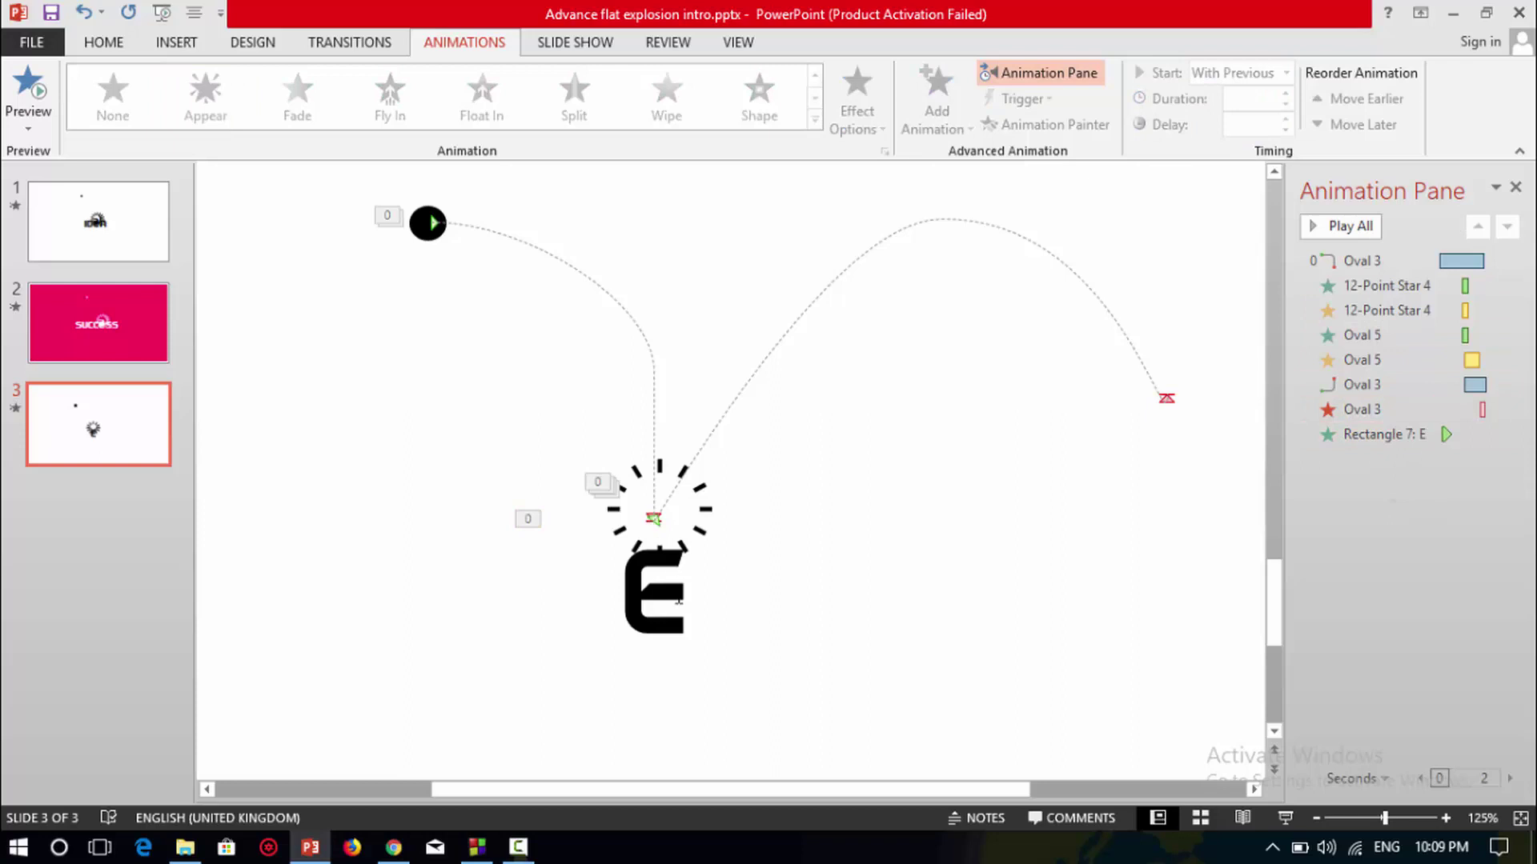
{"action": "left_click", "coordinate": [677, 600]}
{"action": "left_click", "coordinate": [563, 509]}
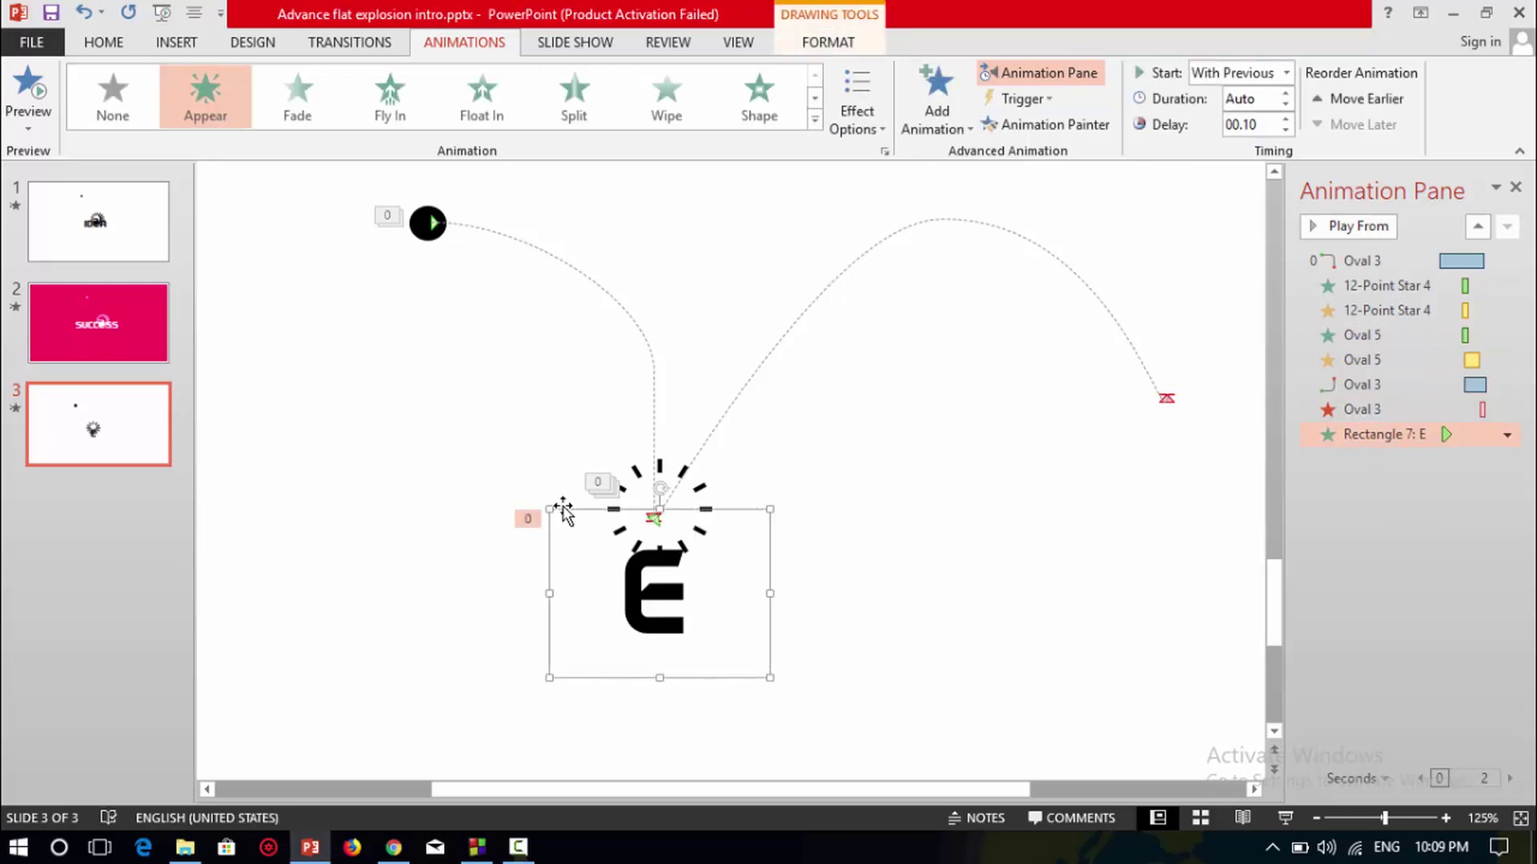
Add a Swivel entrance to the E: With Previous, 0.50-second duration, 1.00-second delay.
{"action": "left_click", "coordinate": [952, 131]}
{"action": "mouse_move", "coordinate": [1367, 362]}
{"action": "left_mouse_down"}
{"action": "mouse_move", "coordinate": [1375, 459]}
{"action": "mouse_move", "coordinate": [1372, 354]}
{"action": "left_mouse_up"}
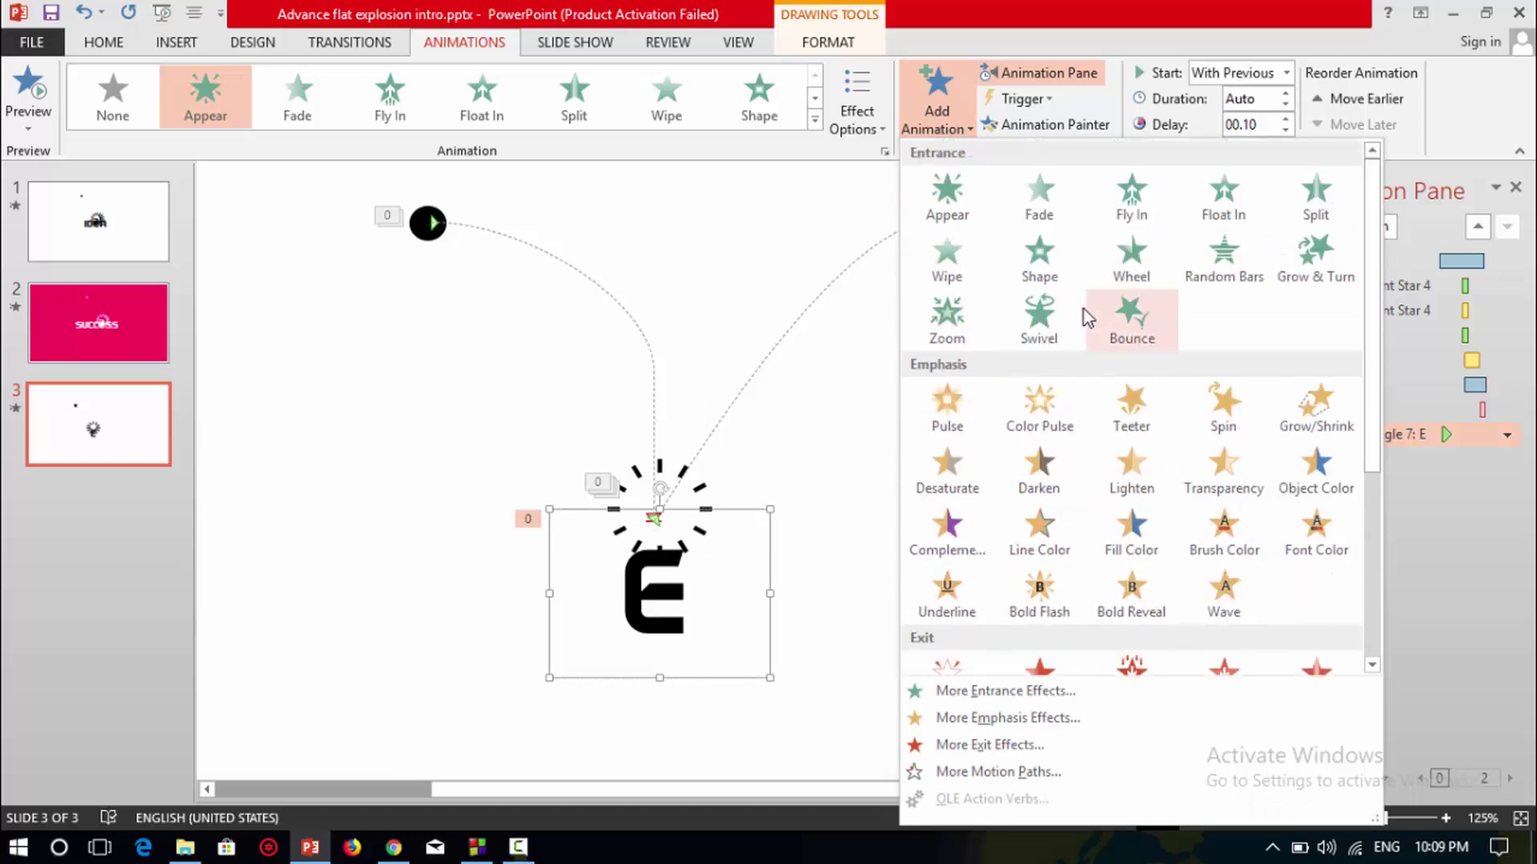
{"action": "left_click", "coordinate": [1033, 331]}
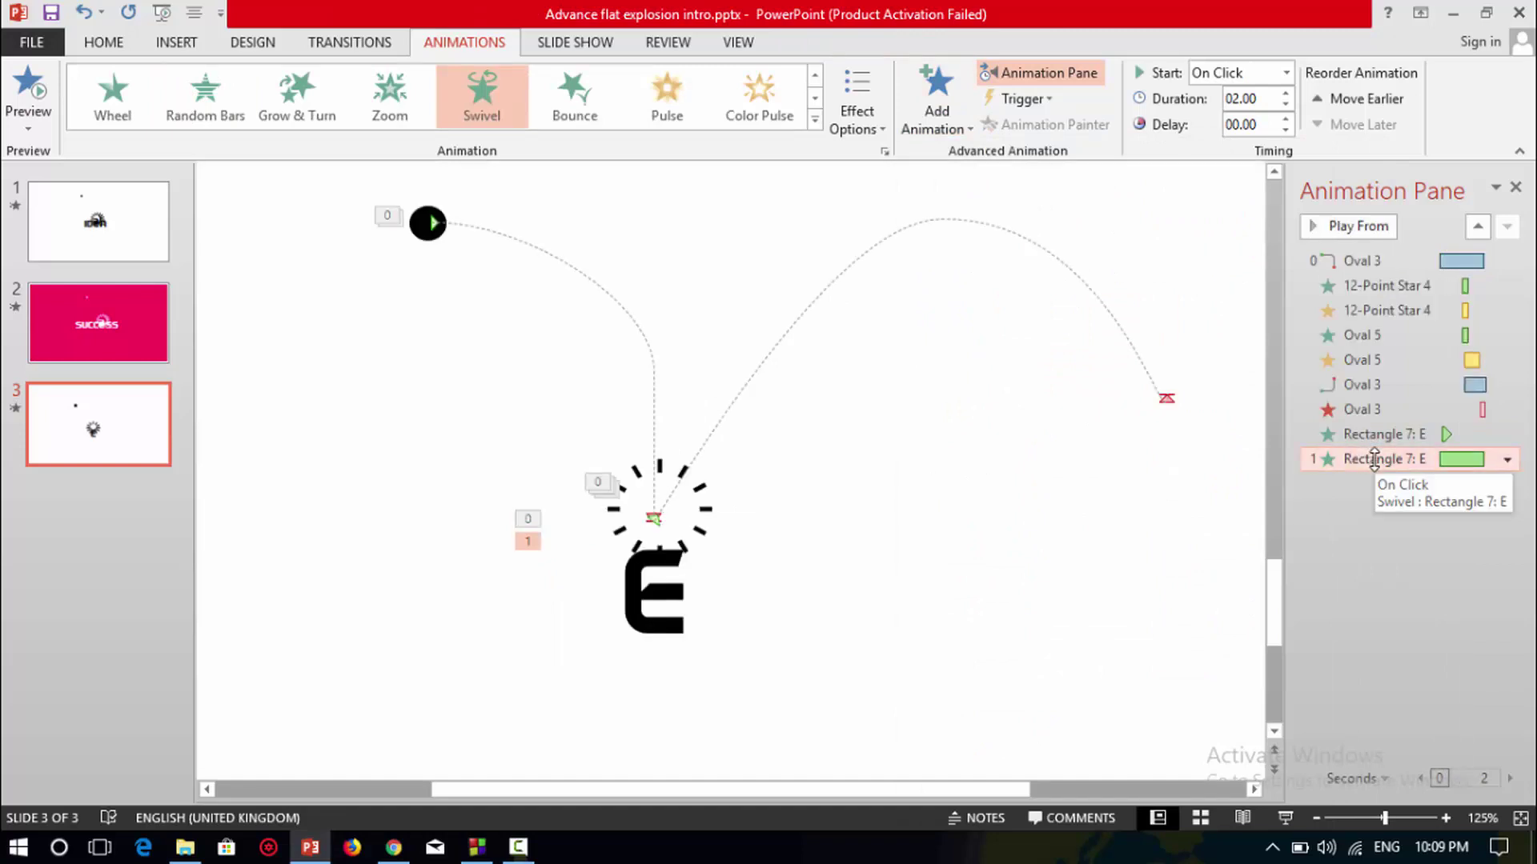
{"action": "left_click", "coordinate": [1272, 78]}
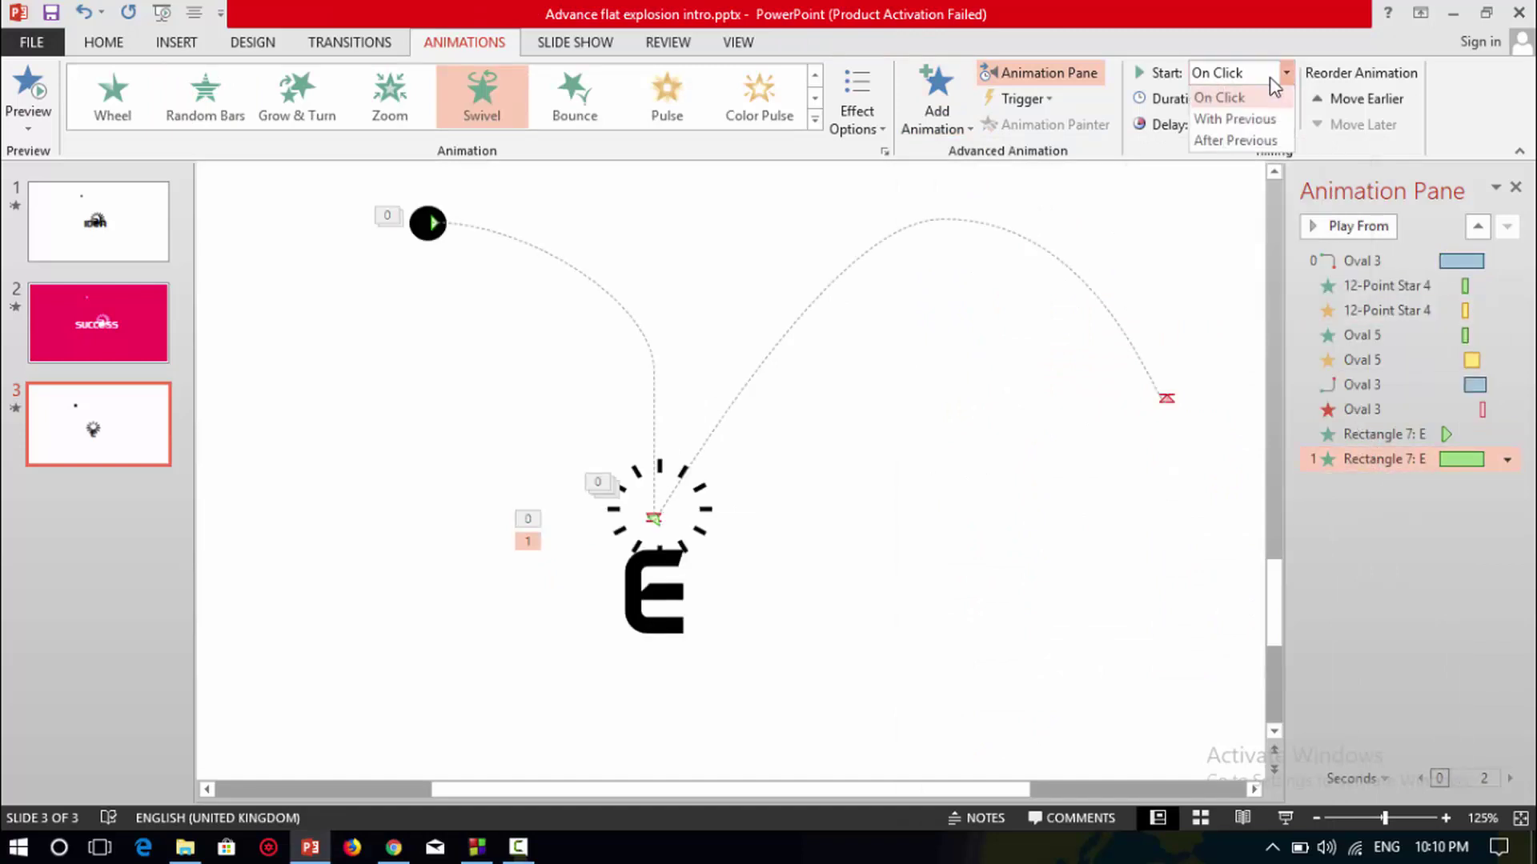
{"action": "left_click", "coordinate": [1235, 120]}
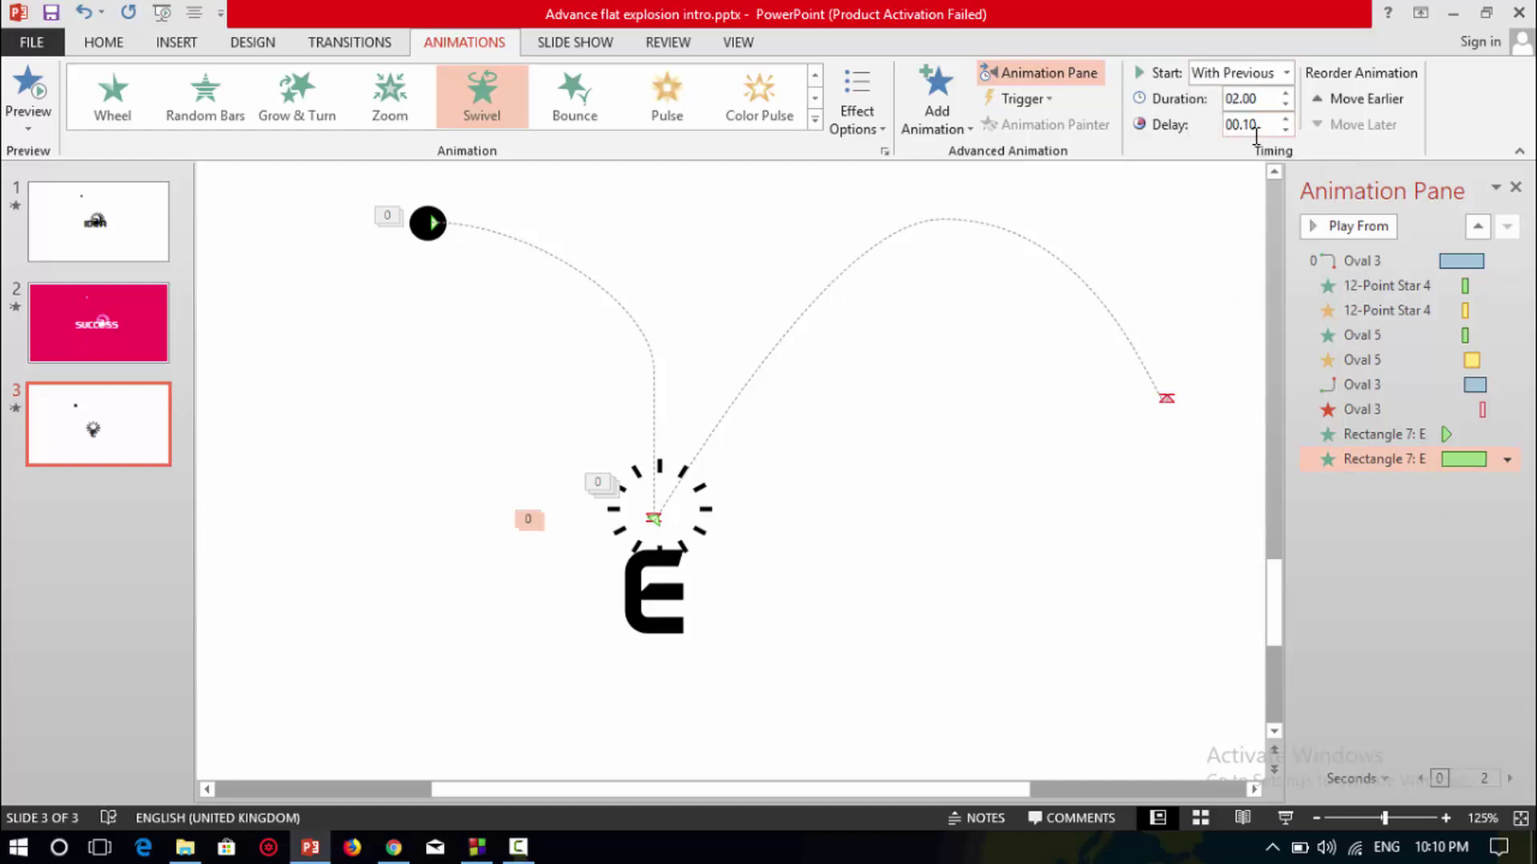
{"action": "left_click", "coordinate": [1286, 94]}
{"action": "left_click", "coordinate": [1285, 105]}
{"action": "left_click", "coordinate": [1285, 105]}
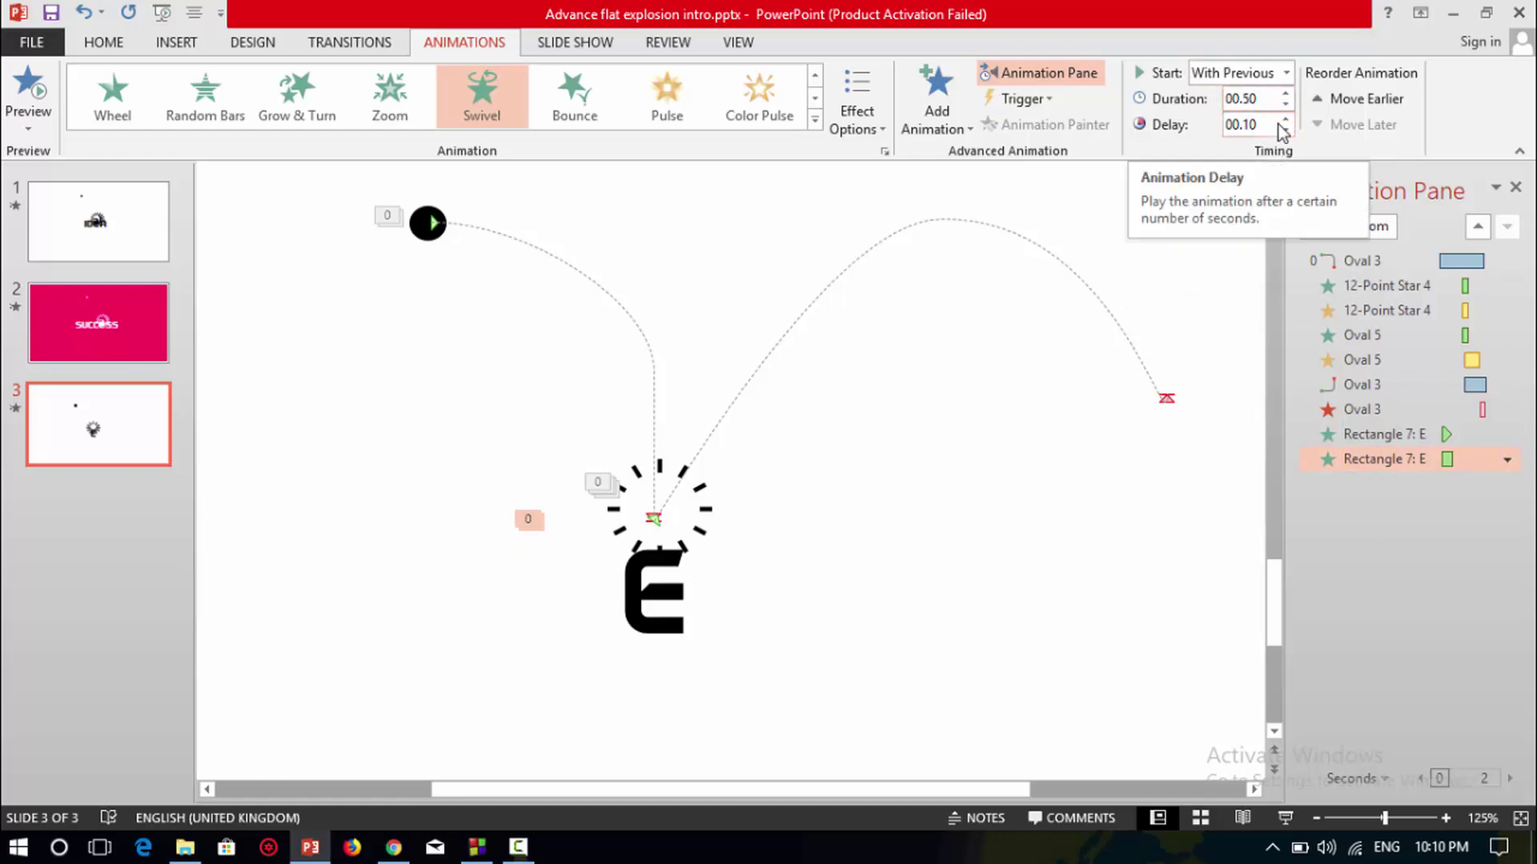
{"action": "left_click", "coordinate": [1283, 120]}
{"action": "left_click", "coordinate": [1283, 119]}
{"action": "left_click", "coordinate": [1283, 119]}
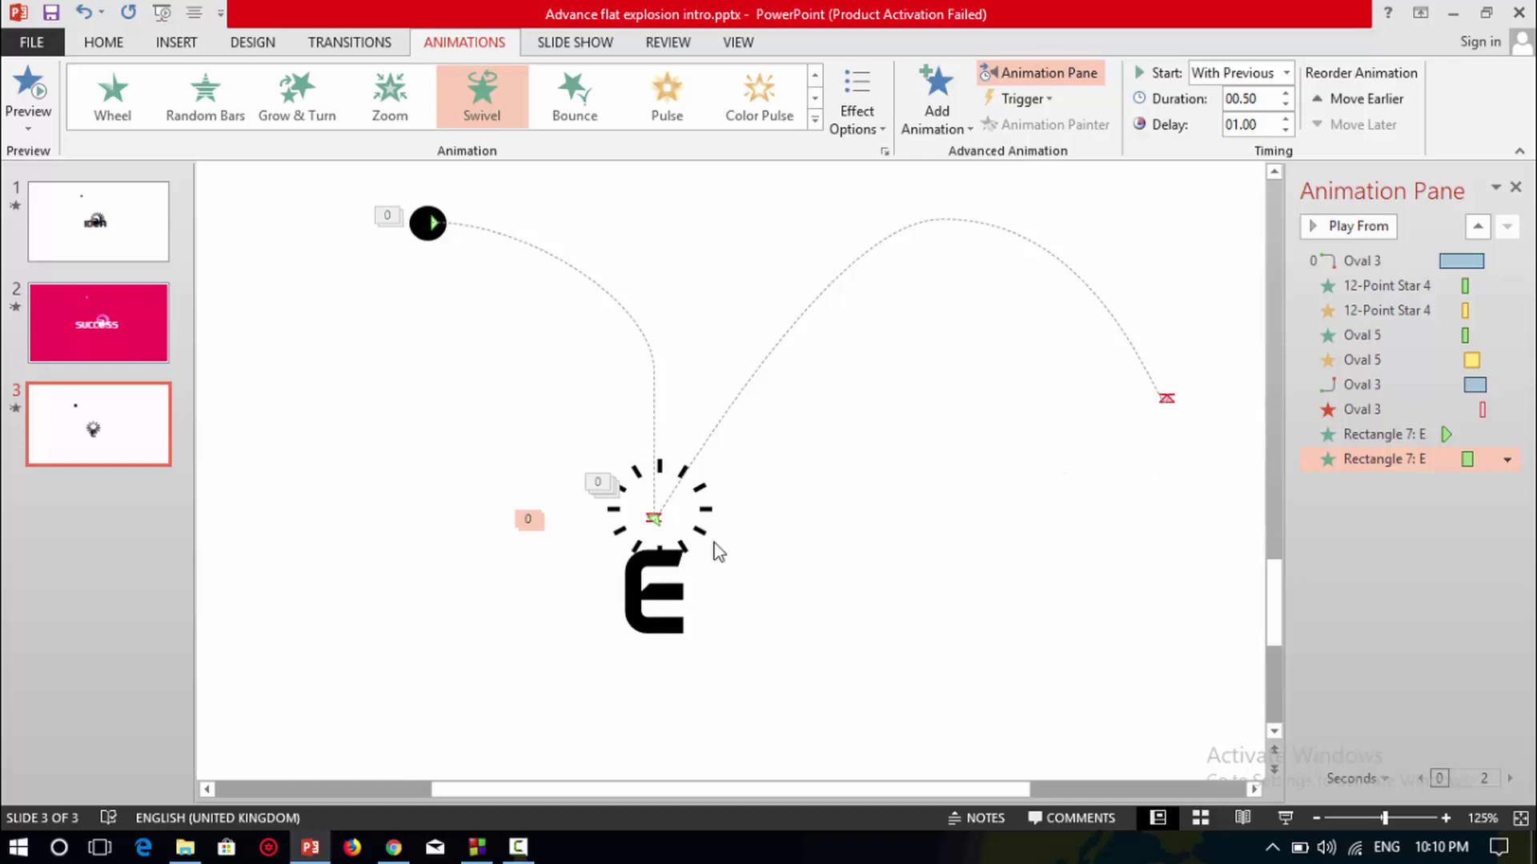
Add a Fade exit to the E: With Previous, 0.10 s duration, 1.25 s delay, then preview all.
{"action": "left_click", "coordinate": [579, 504]}
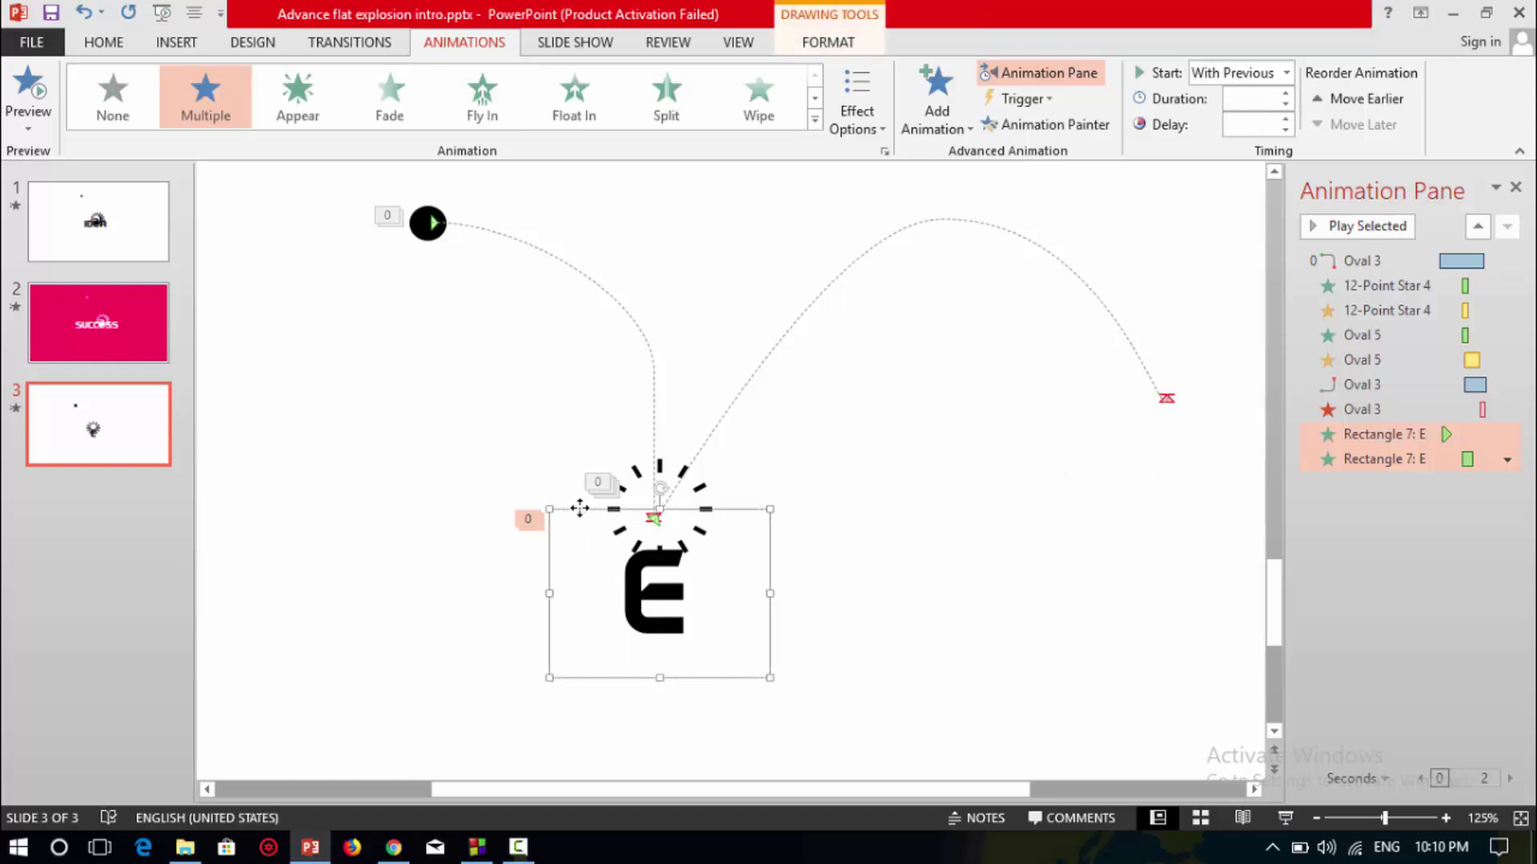
{"action": "left_click", "coordinate": [951, 130]}
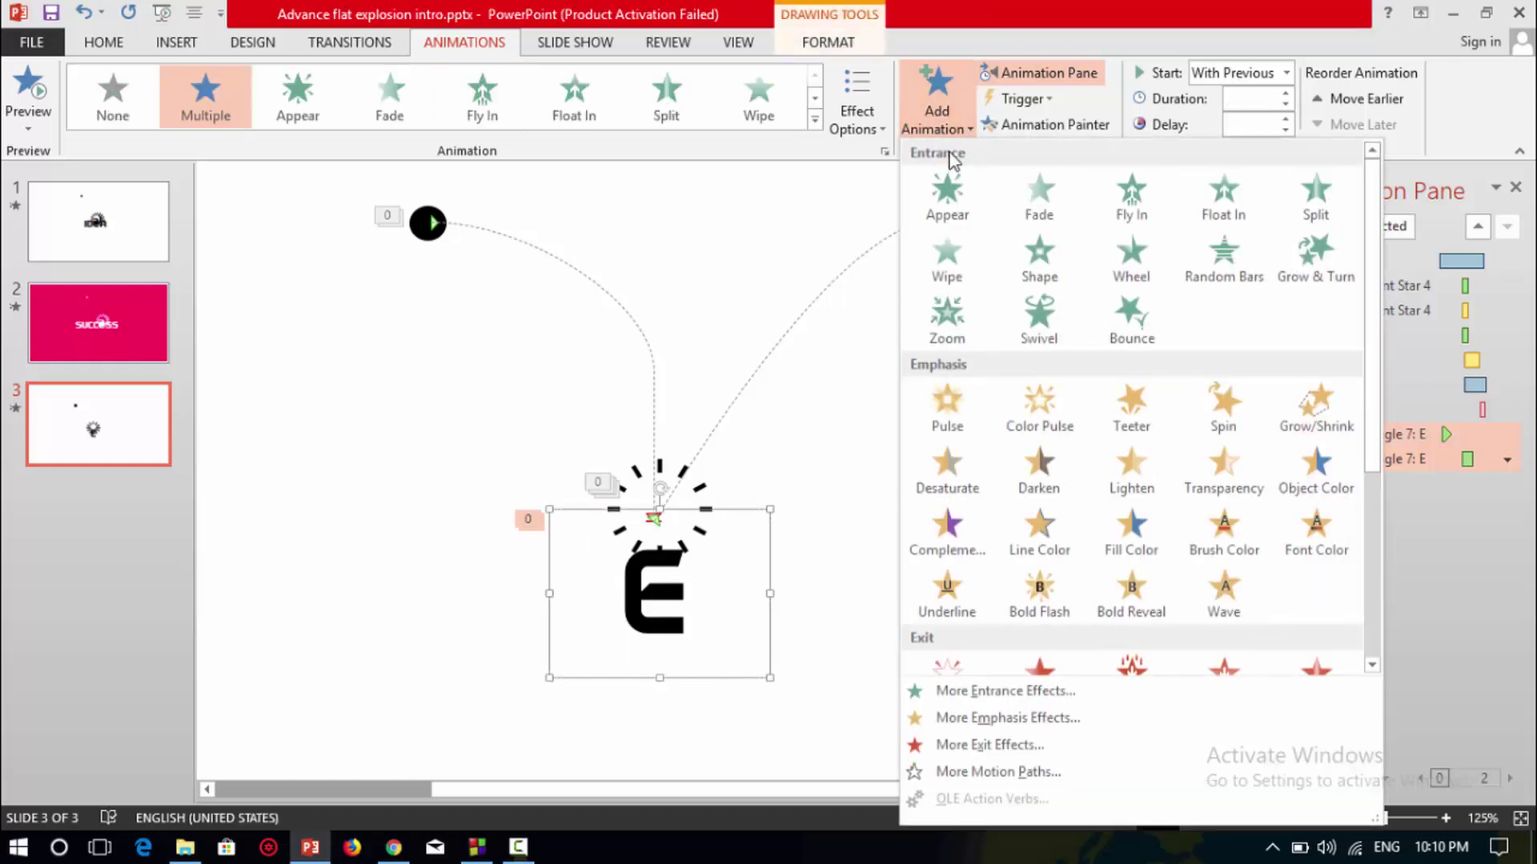
{"action": "scroll", "coordinate": [1148, 434], "scroll_direction": "down", "scroll_amount": 3}
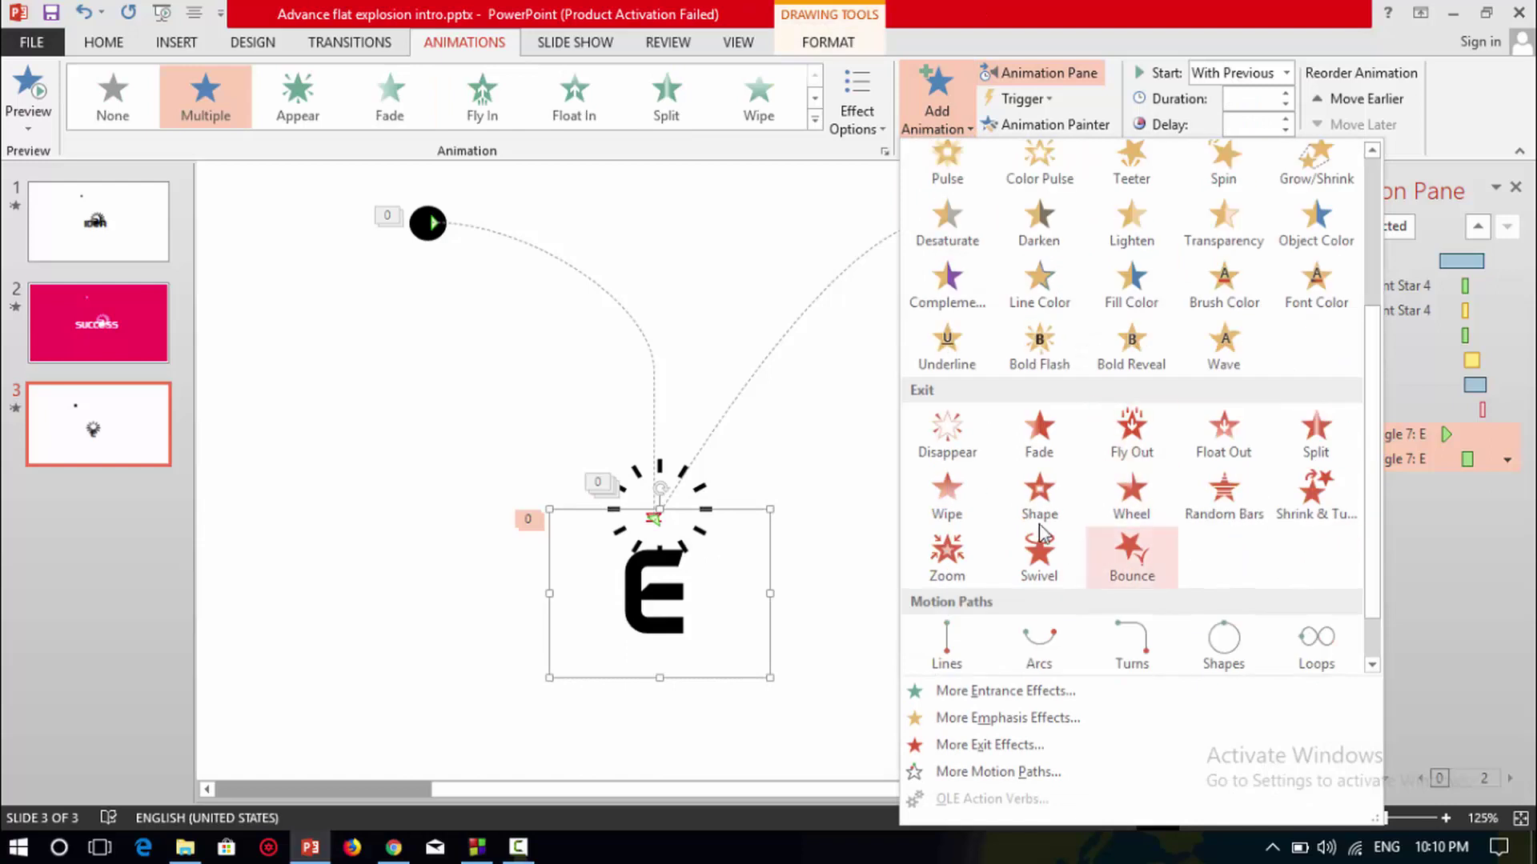
{"action": "left_click", "coordinate": [1043, 453]}
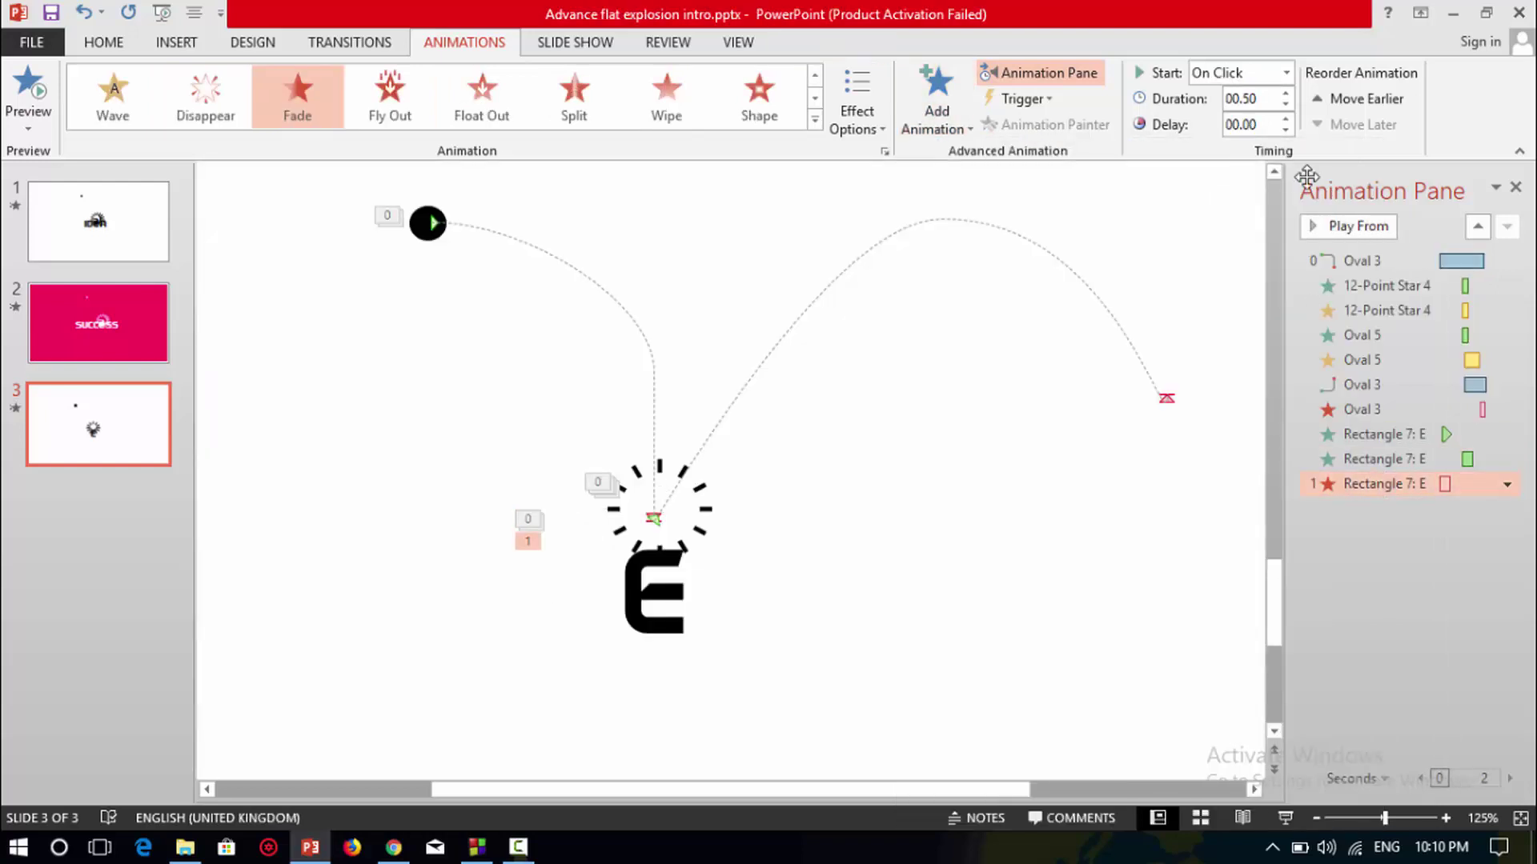
{"action": "left_click", "coordinate": [1285, 74]}
{"action": "left_click", "coordinate": [1259, 122]}
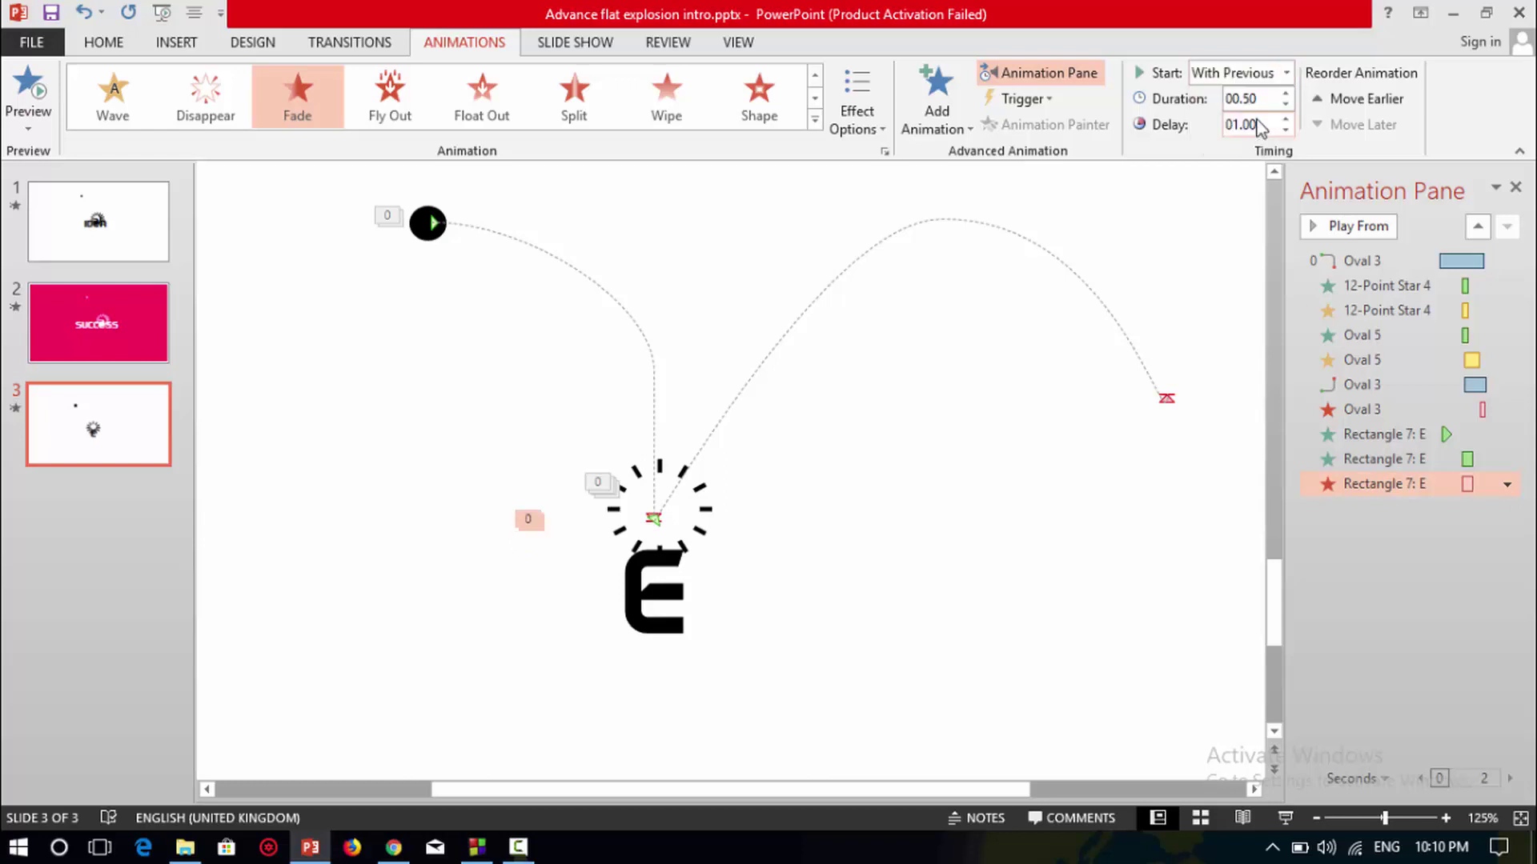
{"action": "left_click", "coordinate": [1286, 113]}
{"action": "left_click", "coordinate": [1286, 113]}
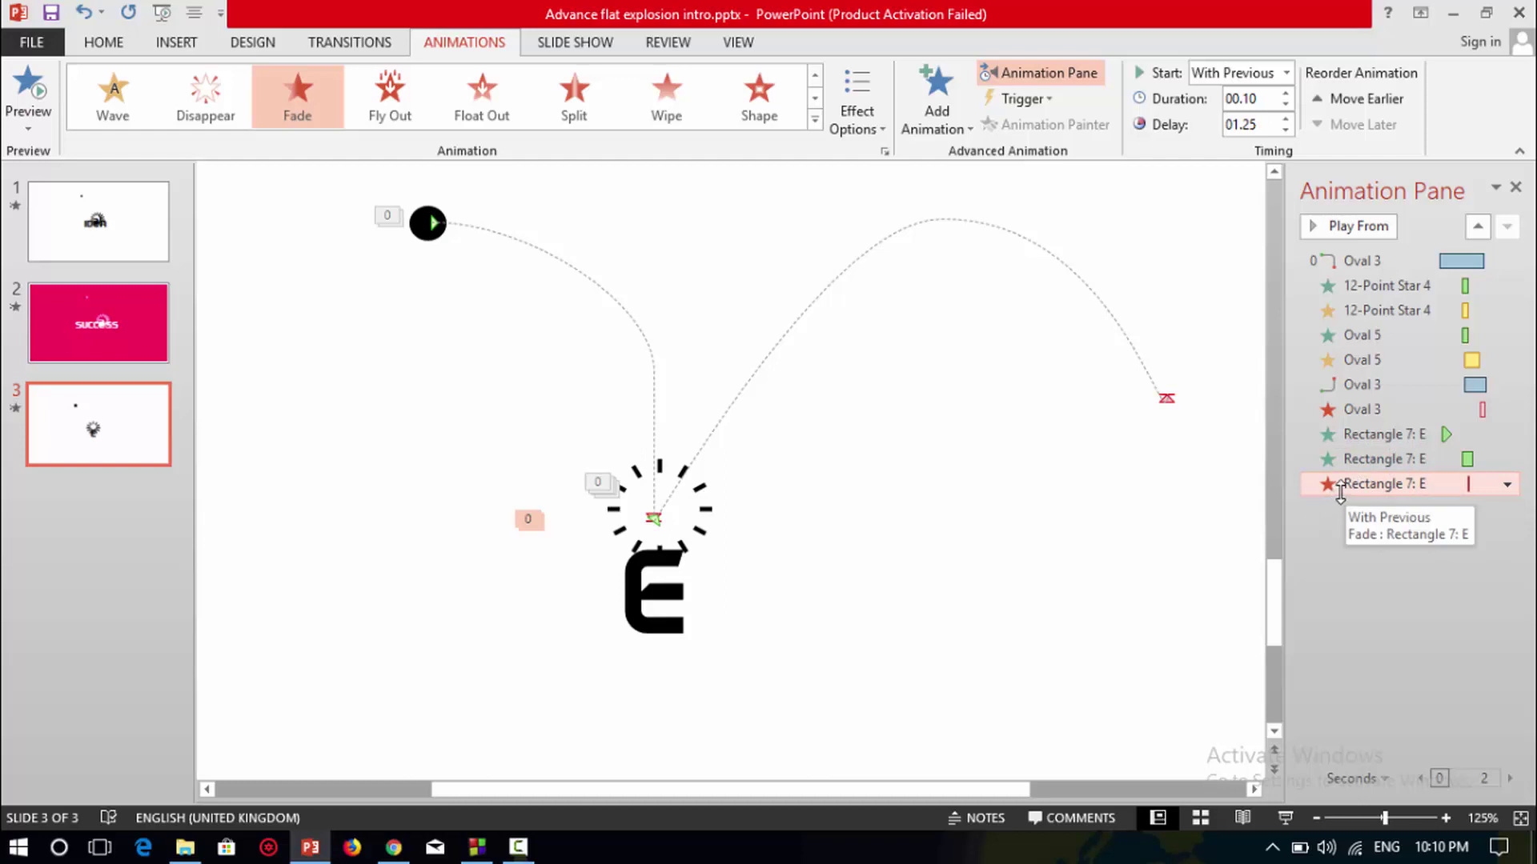
{"action": "left_click", "coordinate": [1152, 516]}
{"action": "left_click", "coordinate": [1318, 232]}
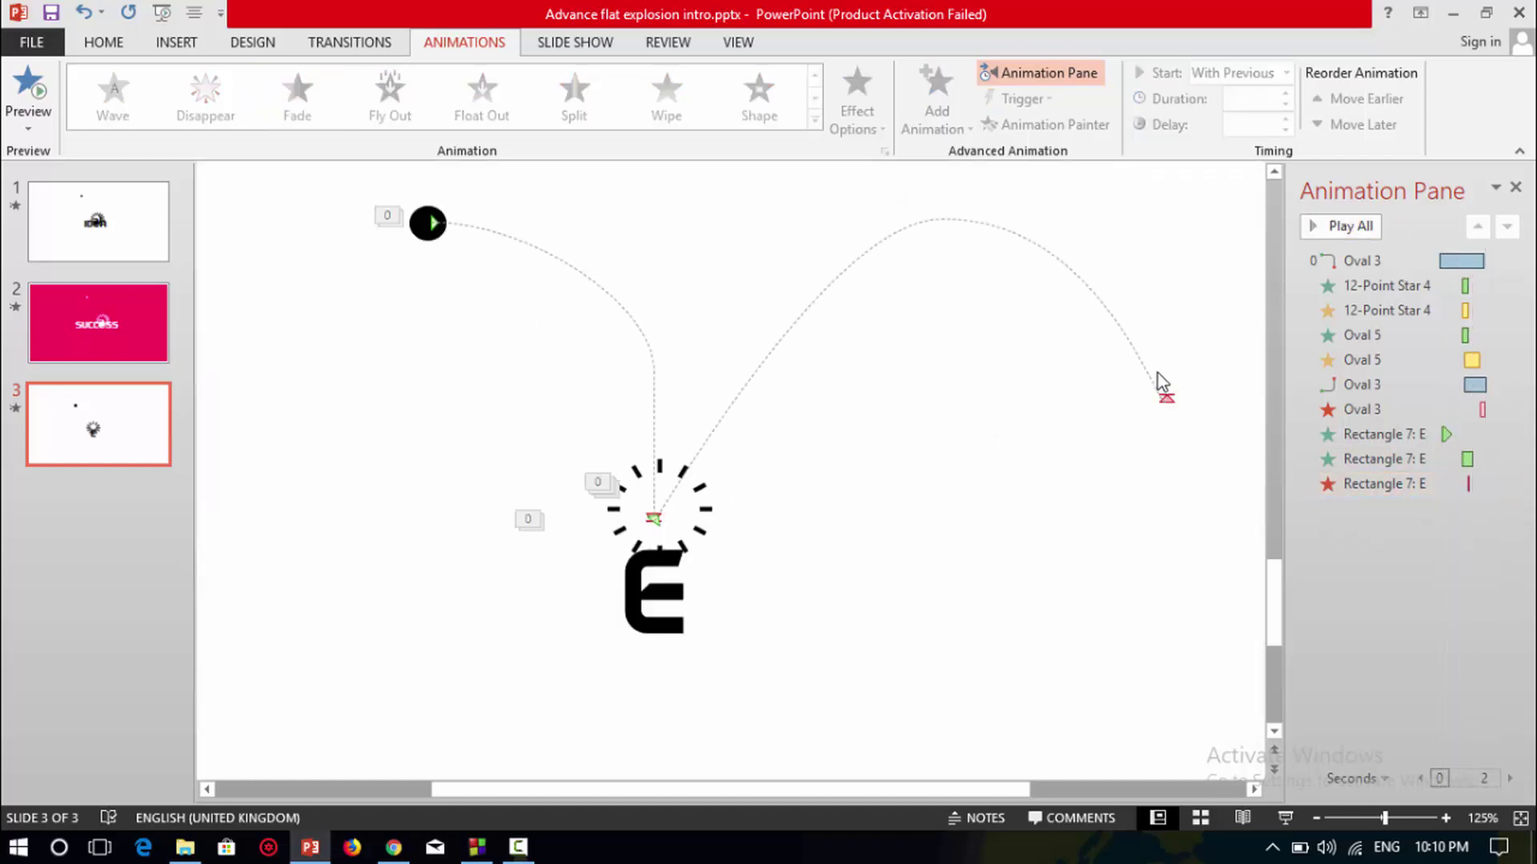
Duplicate the E with Ctrl+D and move the copy to the right.
{"action": "left_click", "coordinate": [583, 533]}
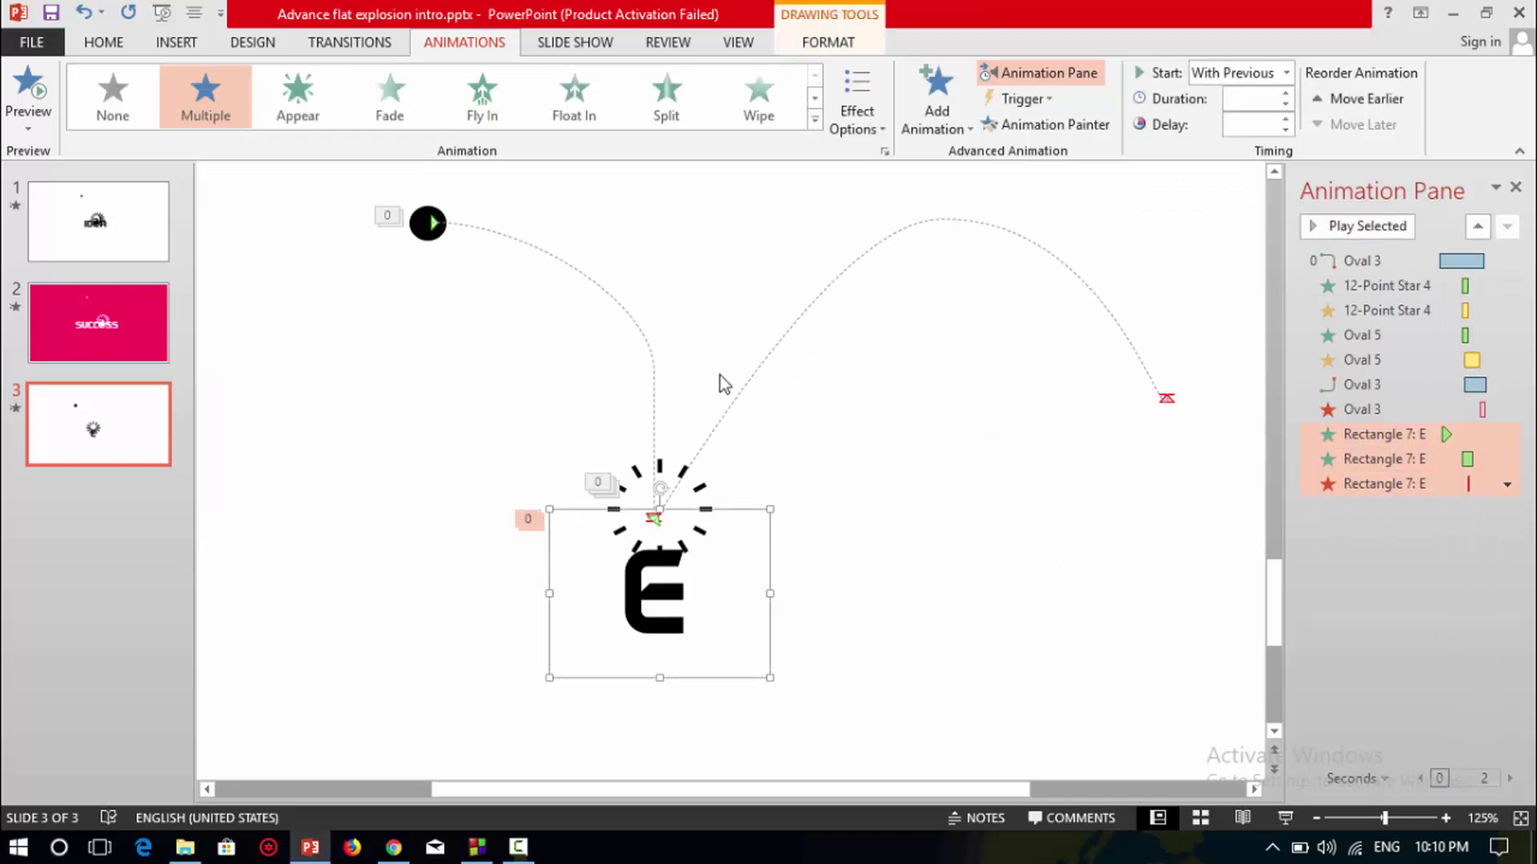
{"action": "key", "text": "ctrl+d"}
{"action": "left_click_drag", "start_coordinate": [755, 539], "coordinate": [939, 529]}
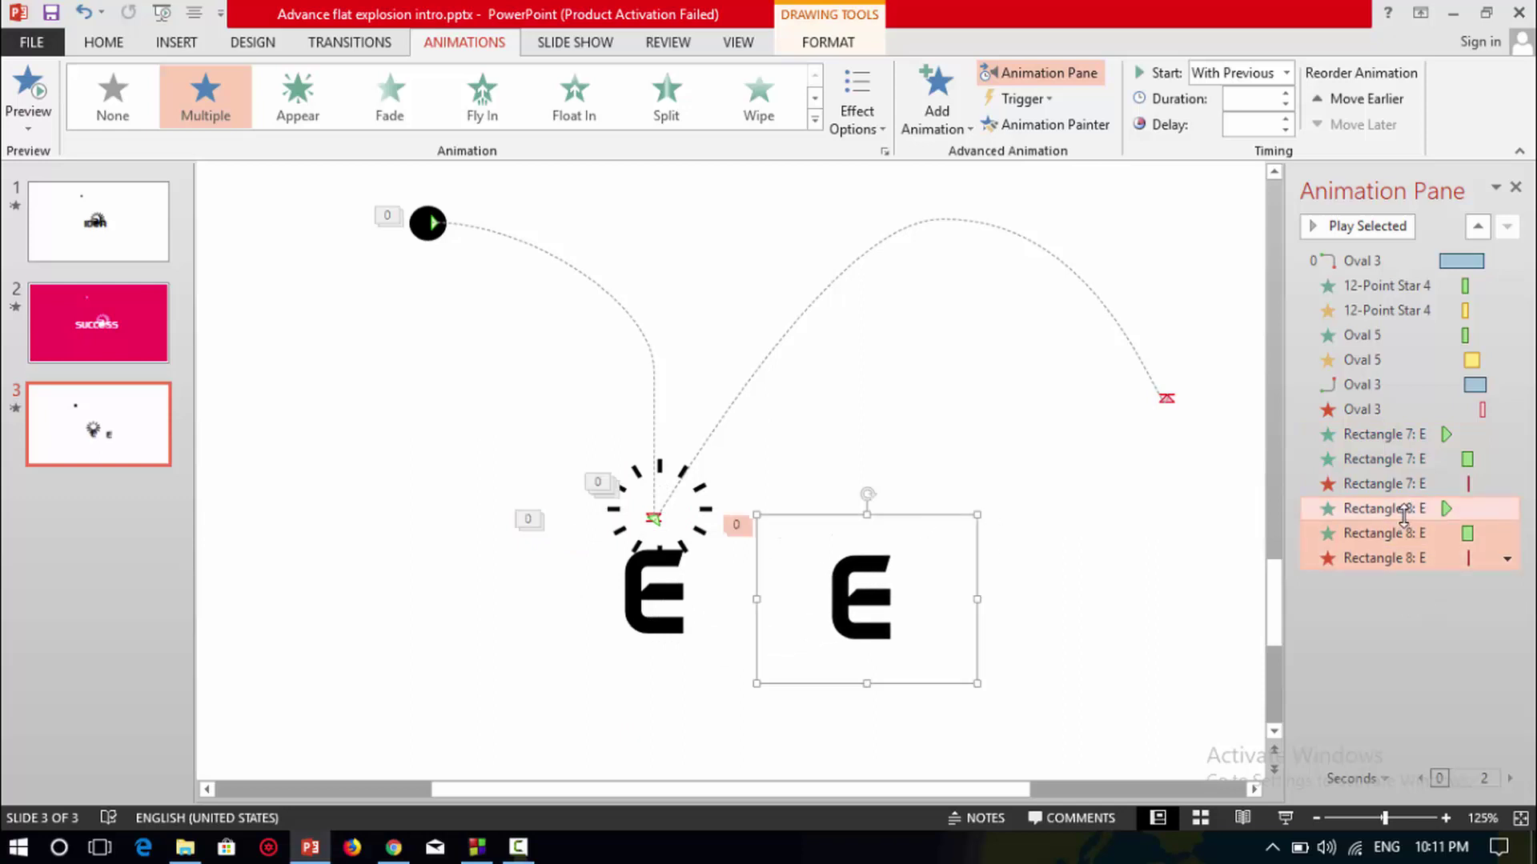
Delete the copy's three animations and place the mirrored copy beside the original E.
{"action": "left_click", "coordinate": [1368, 588]}
{"action": "left_click", "coordinate": [1368, 508]}
{"action": "left_click", "coordinate": [1365, 533], "text": "shift"}
{"action": "left_click", "coordinate": [1365, 557], "text": "shift"}
{"action": "key", "text": "Delete"}
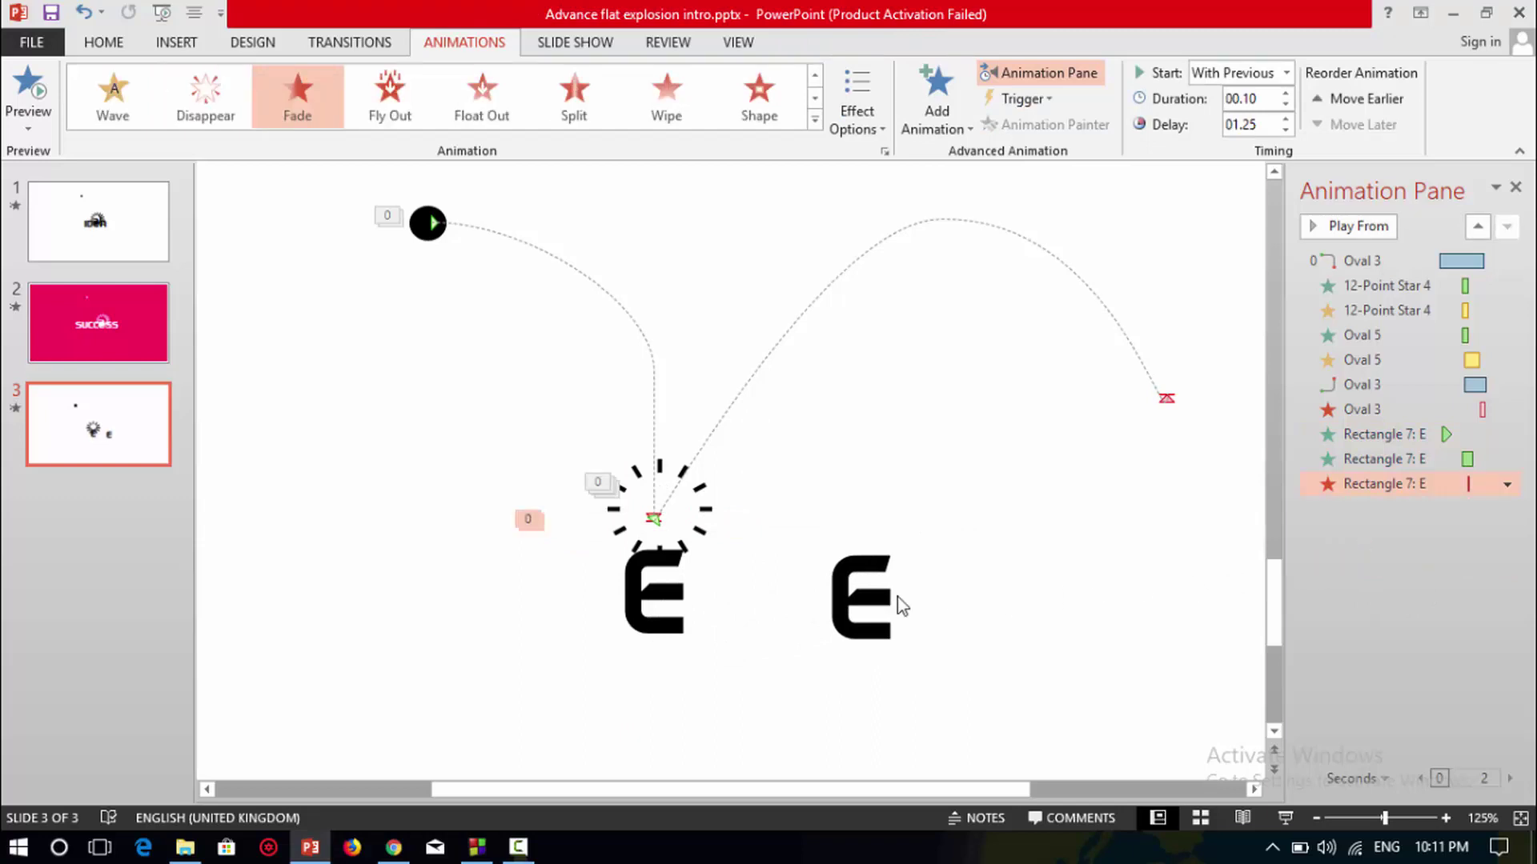
{"action": "left_click", "coordinate": [935, 606]}
{"action": "mouse_move", "coordinate": [899, 515]}
{"action": "left_mouse_down"}
{"action": "mouse_move", "coordinate": [816, 487]}
{"action": "mouse_move", "coordinate": [838, 700]}
{"action": "mouse_move", "coordinate": [835, 684]}
{"action": "left_mouse_up"}
{"action": "left_click_drag", "start_coordinate": [857, 504], "coordinate": [816, 507]}
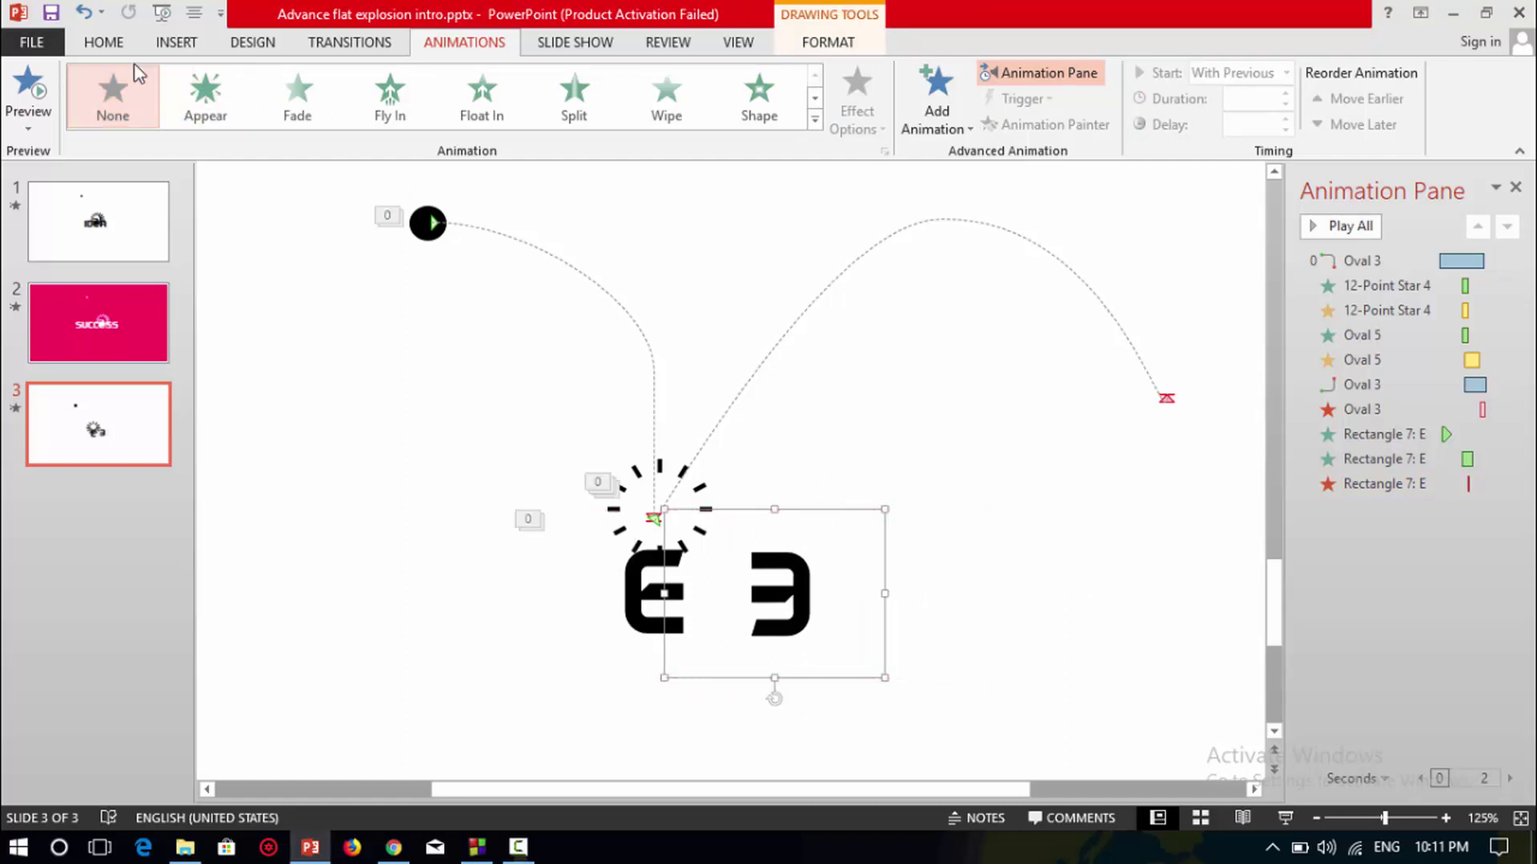
Apply a Fade entrance to the mirrored E.
{"action": "left_click", "coordinate": [103, 42]}
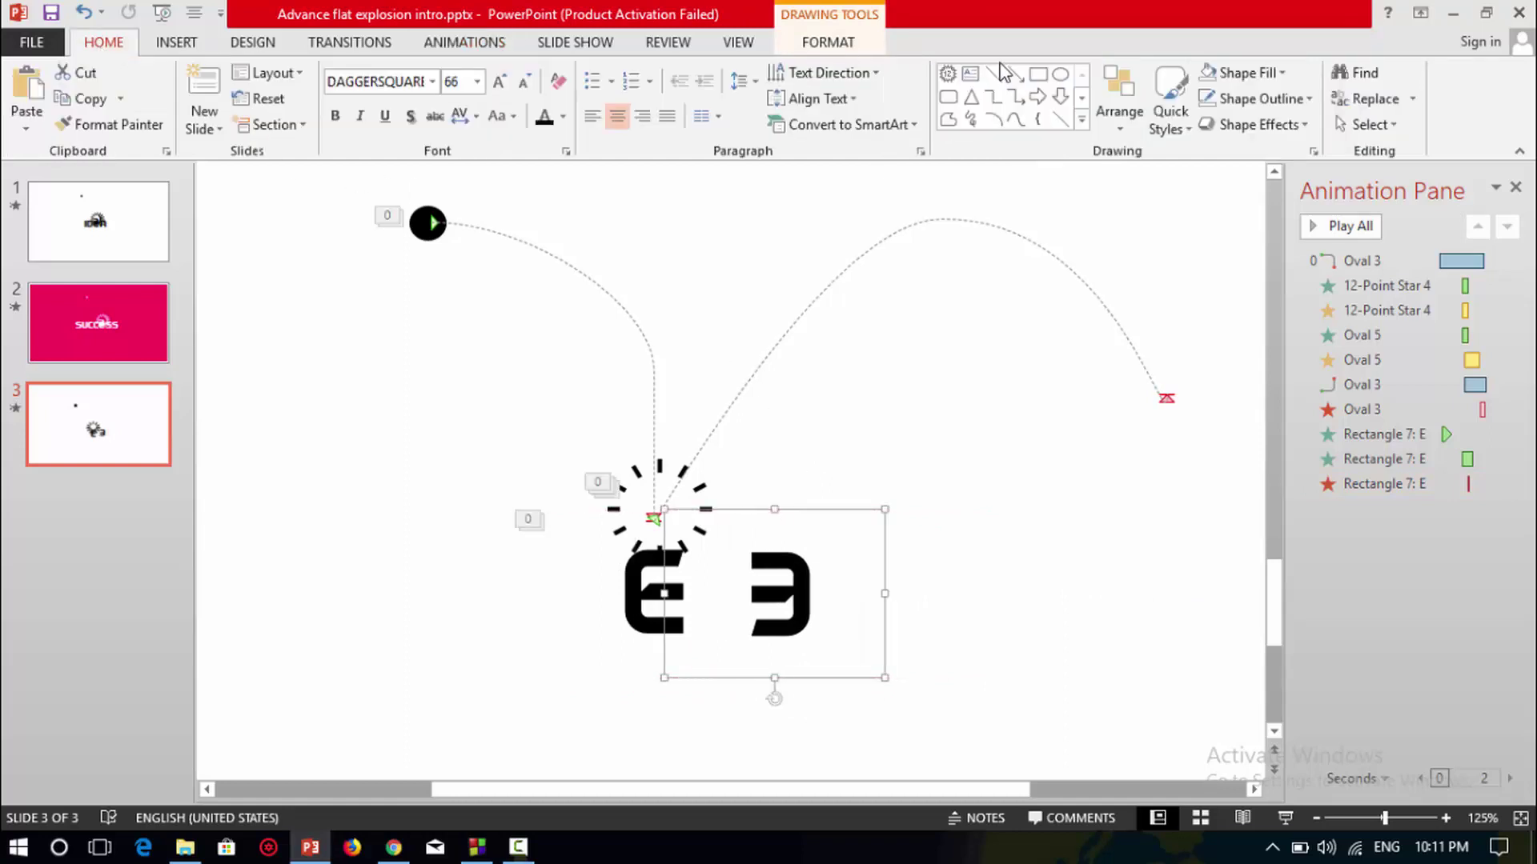
{"action": "left_click", "coordinate": [464, 42]}
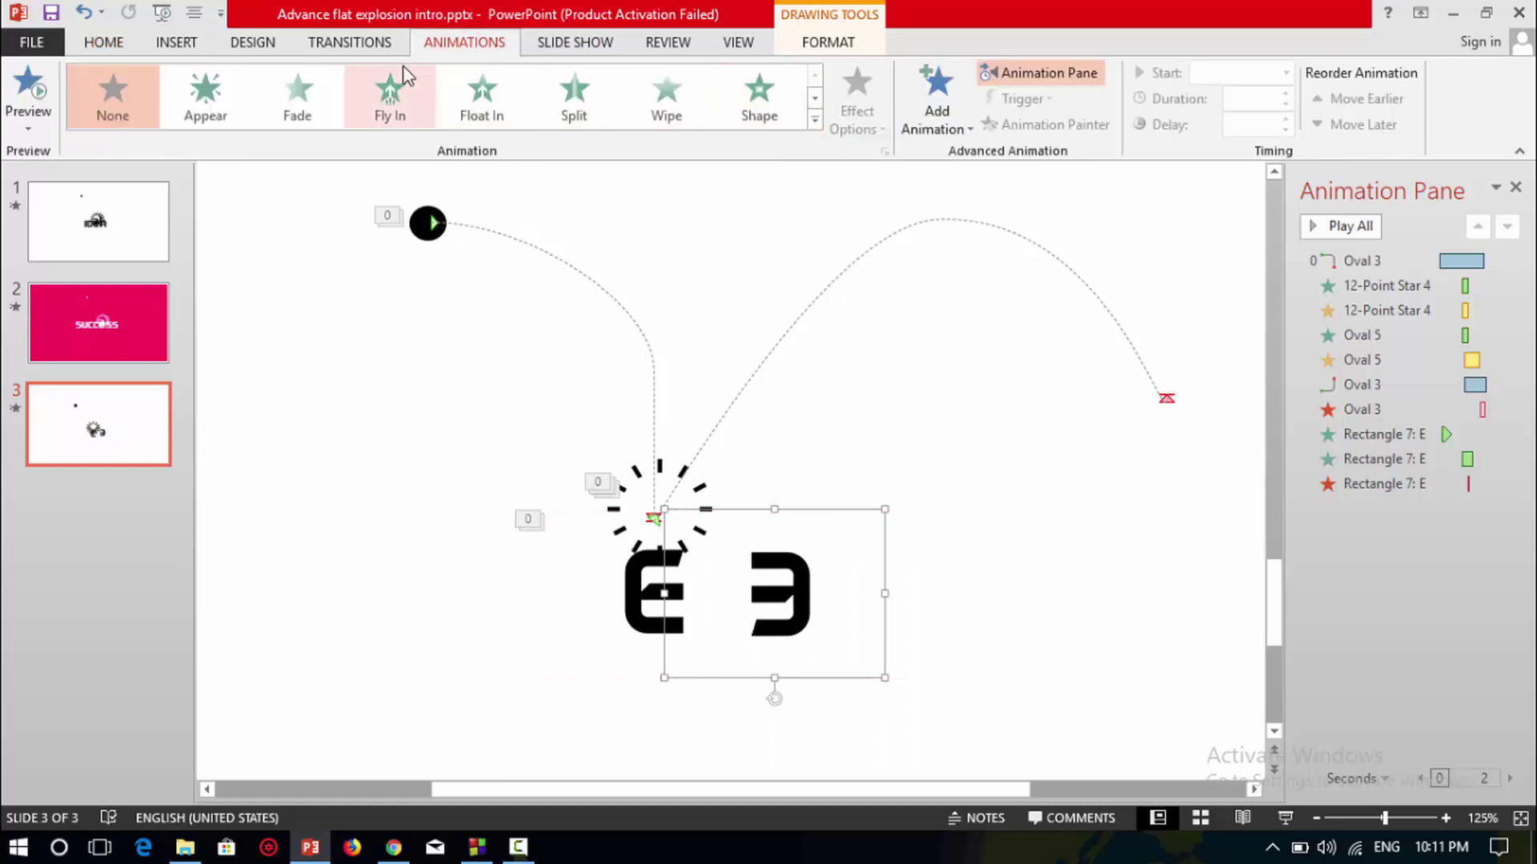
{"action": "left_click", "coordinate": [299, 100]}
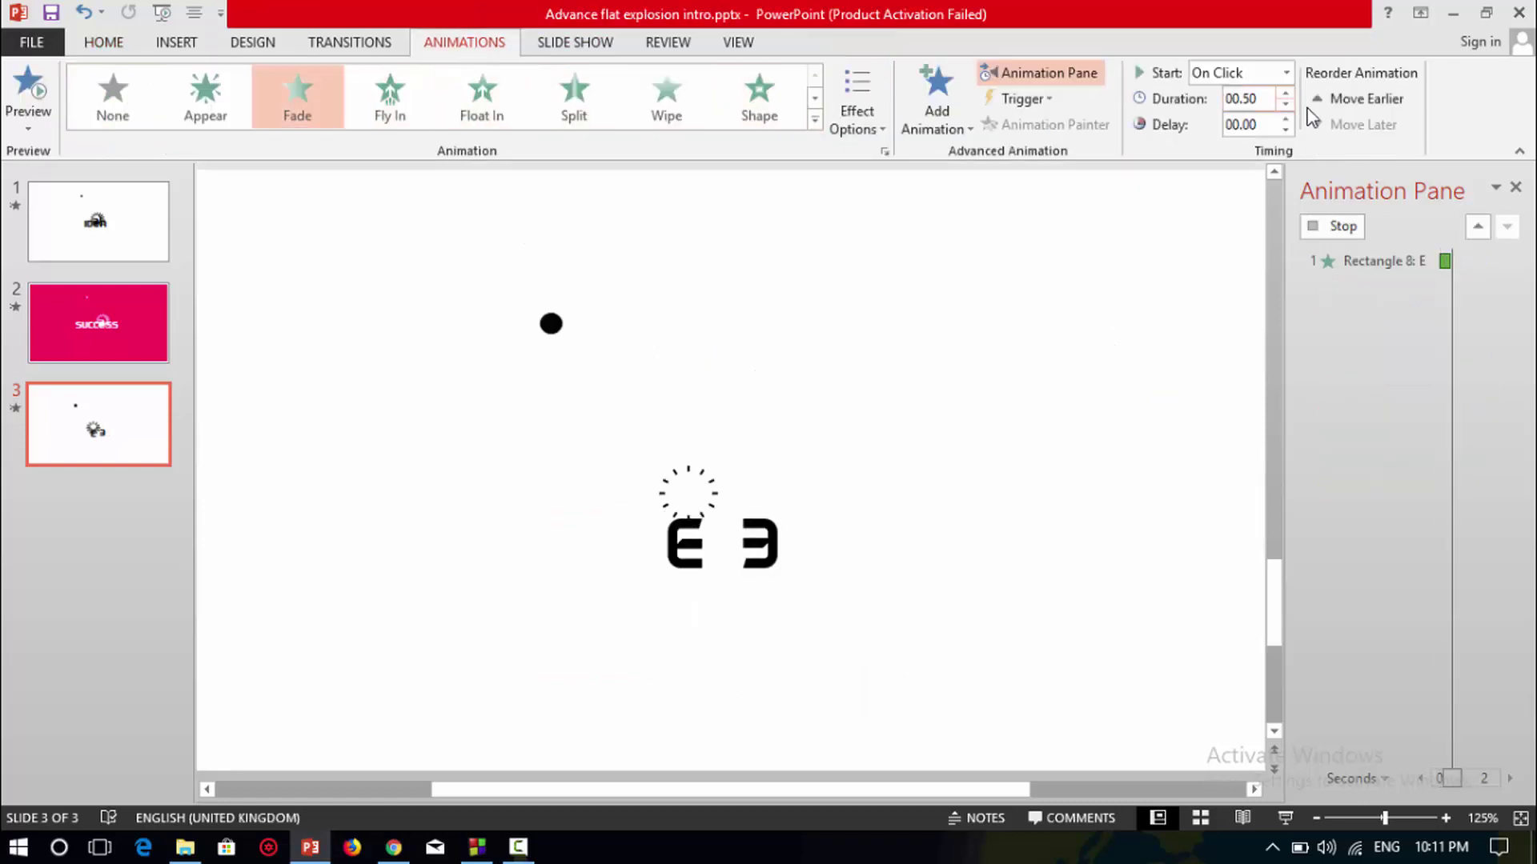
{"action": "left_click", "coordinate": [1286, 74]}
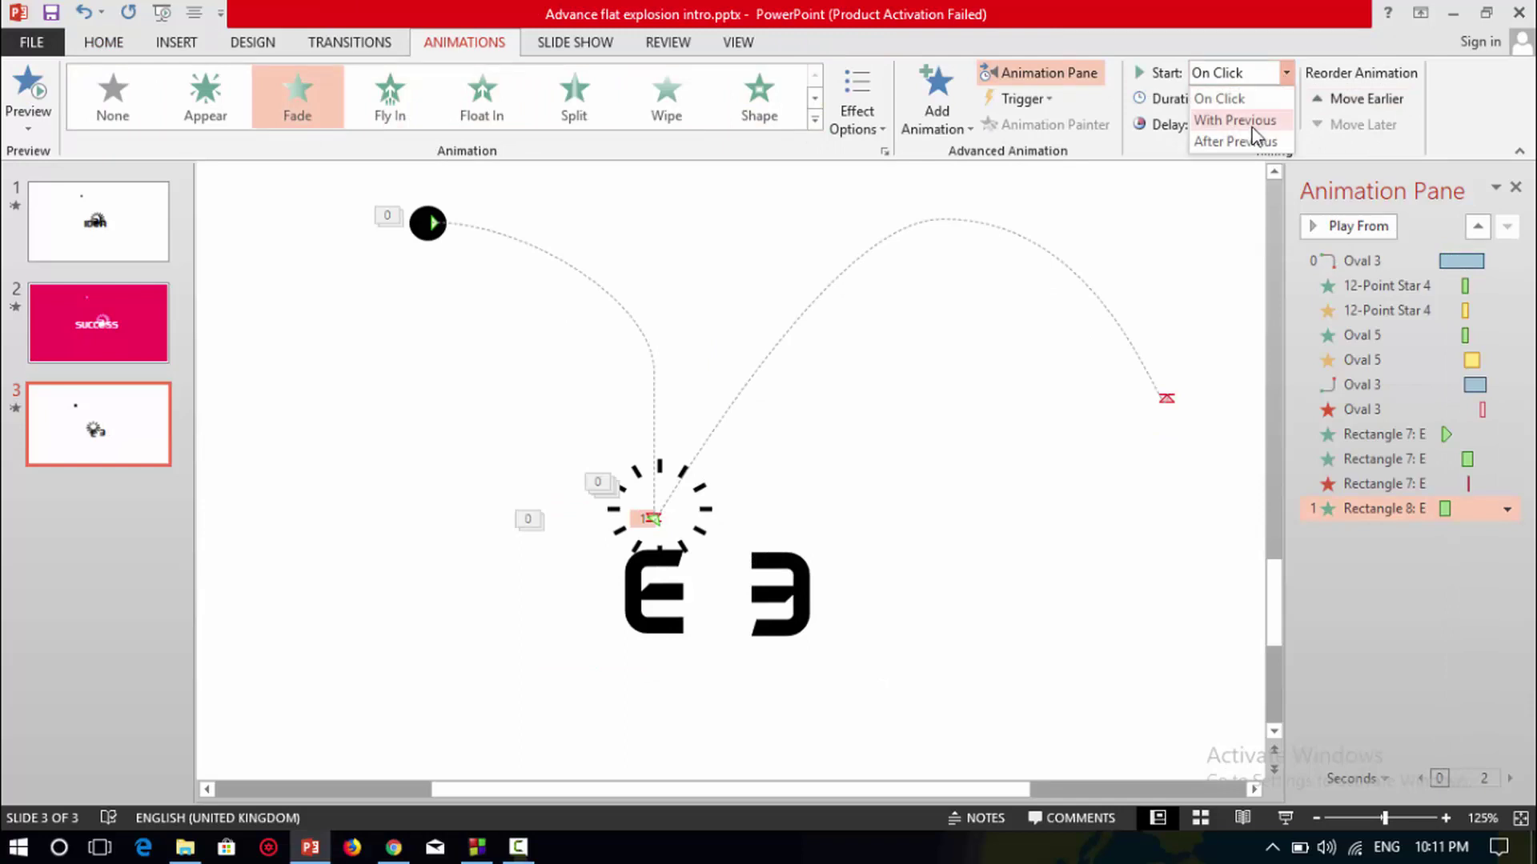
{"action": "left_click", "coordinate": [1255, 186]}
Set the mirrored E's fade to 0.05 seconds, starting With Previous after a 1.25-second delay.
{"action": "left_click", "coordinate": [1284, 106]}
{"action": "left_click", "coordinate": [1285, 107]}
{"action": "double_click", "coordinate": [1257, 104]}
{"action": "left_click", "coordinate": [1258, 99]}
{"action": "type", "text": "5"}
{"action": "left_click", "coordinate": [1286, 72]}
{"action": "left_click", "coordinate": [1274, 118]}
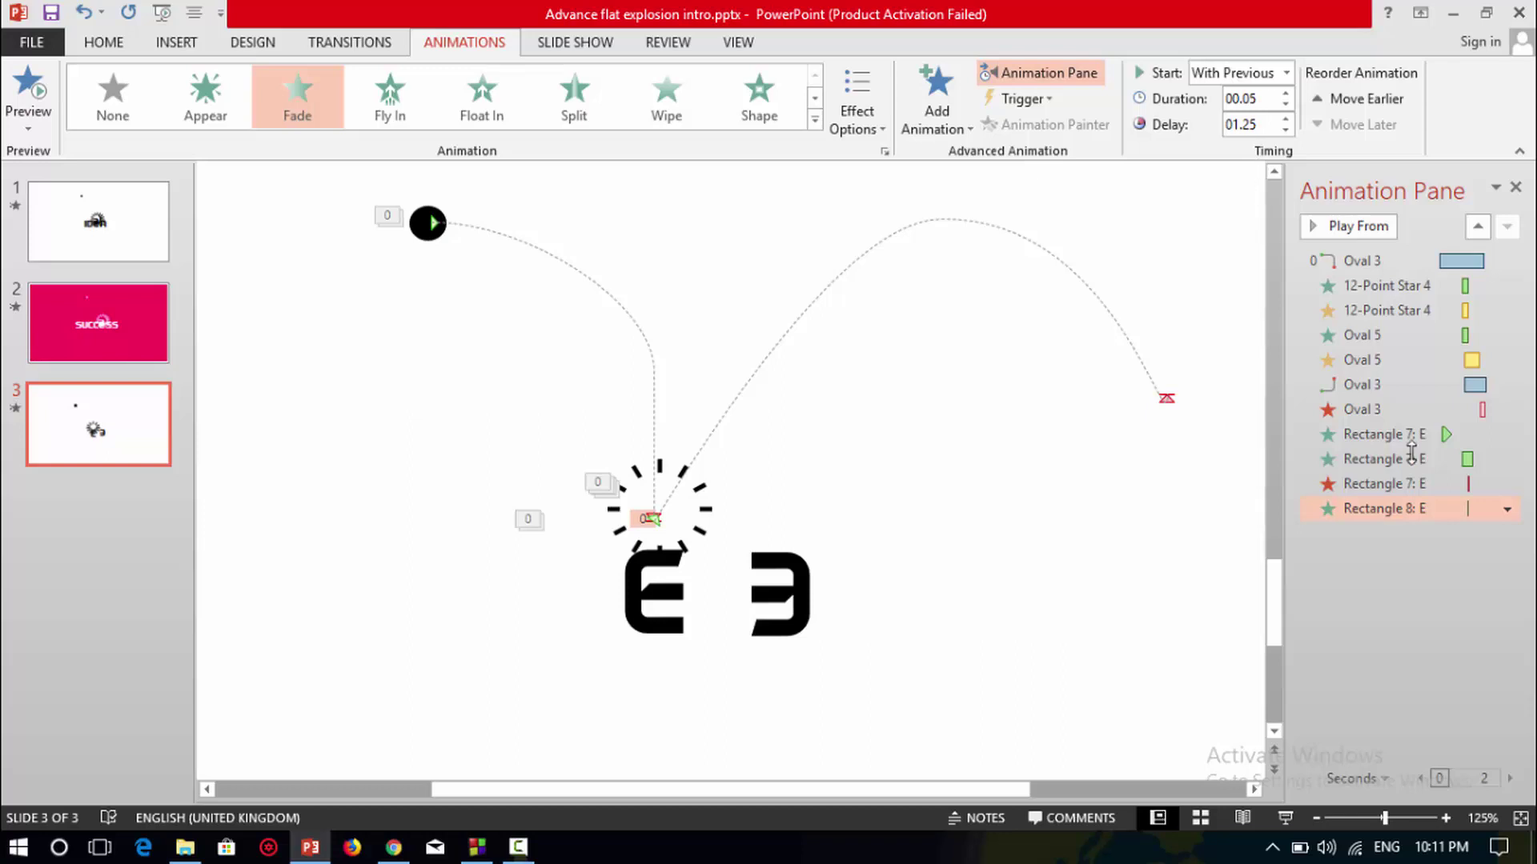
{"action": "mouse_move", "coordinate": [1465, 511]}
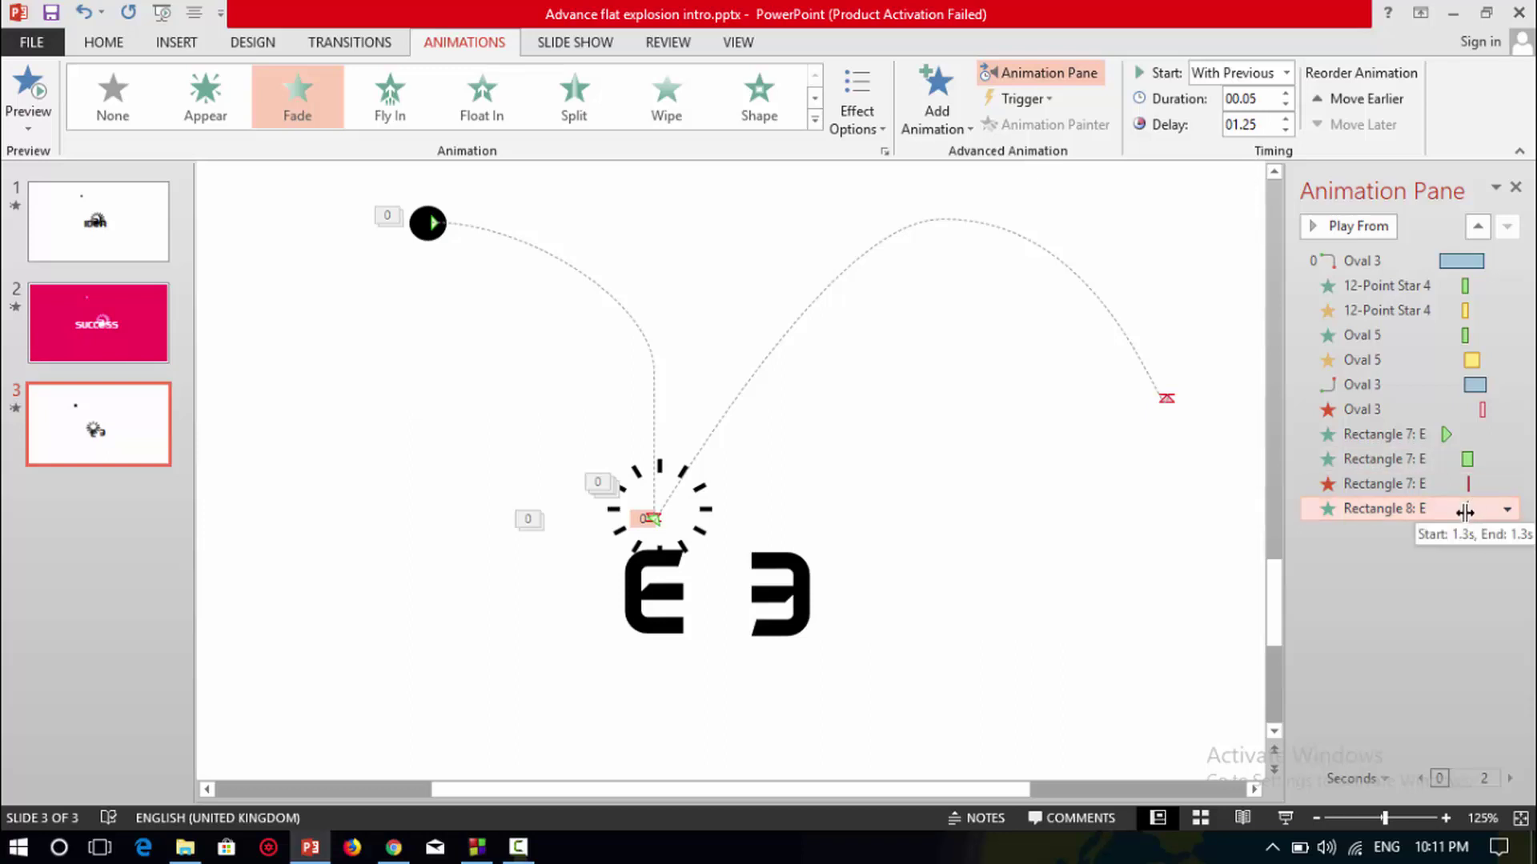
{"action": "left_click", "coordinate": [801, 519]}
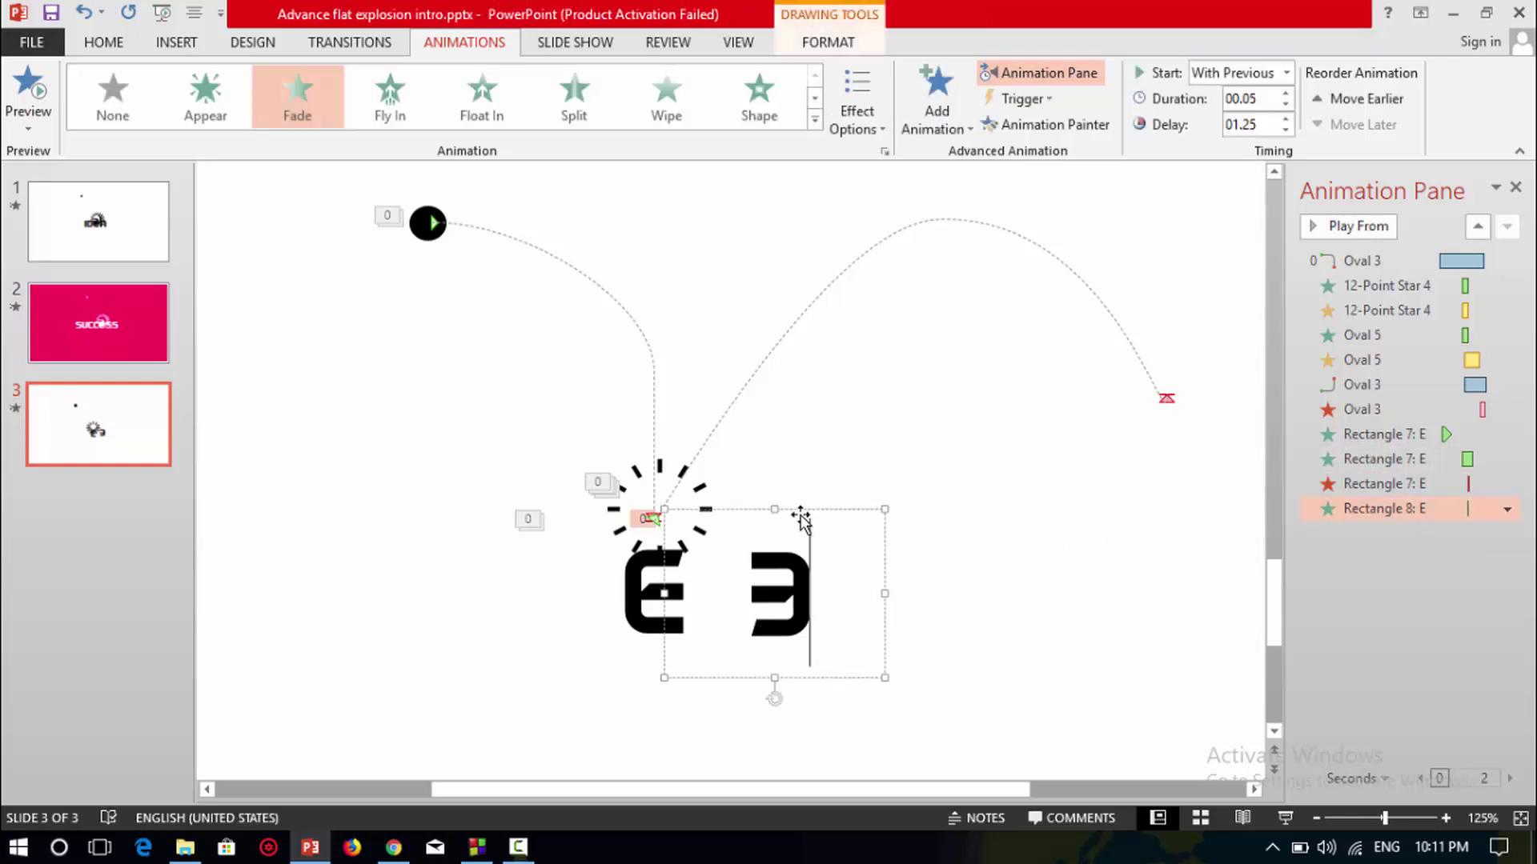
Move the mirrored E onto the original E and shrink the whole burst of rays.
{"action": "left_click_drag", "start_coordinate": [809, 515], "coordinate": [700, 508]}
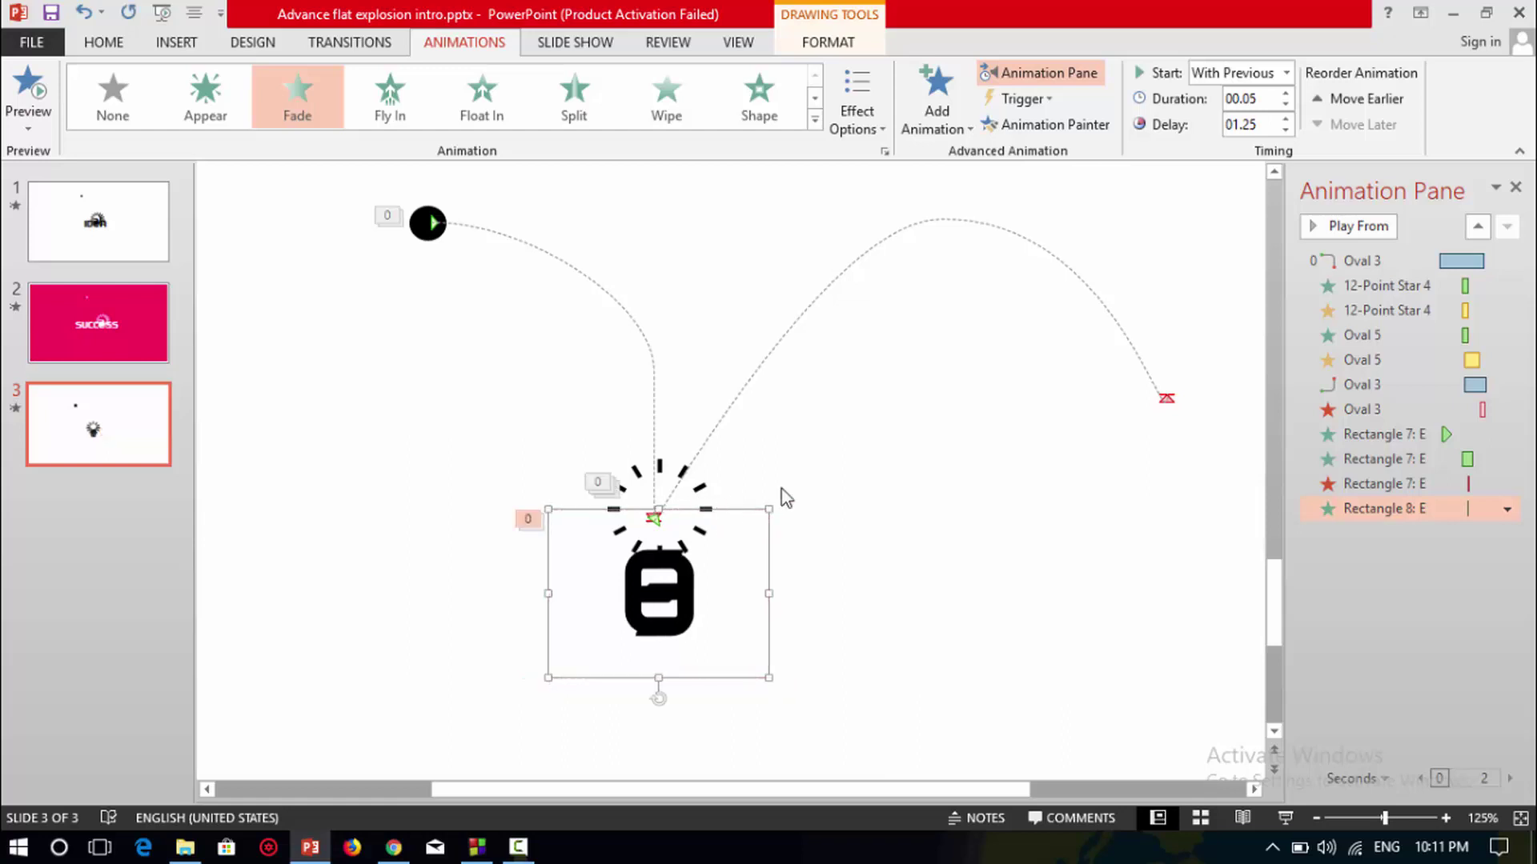
{"action": "left_click", "coordinate": [844, 471]}
{"action": "left_click_drag", "start_coordinate": [530, 401], "coordinate": [818, 583]}
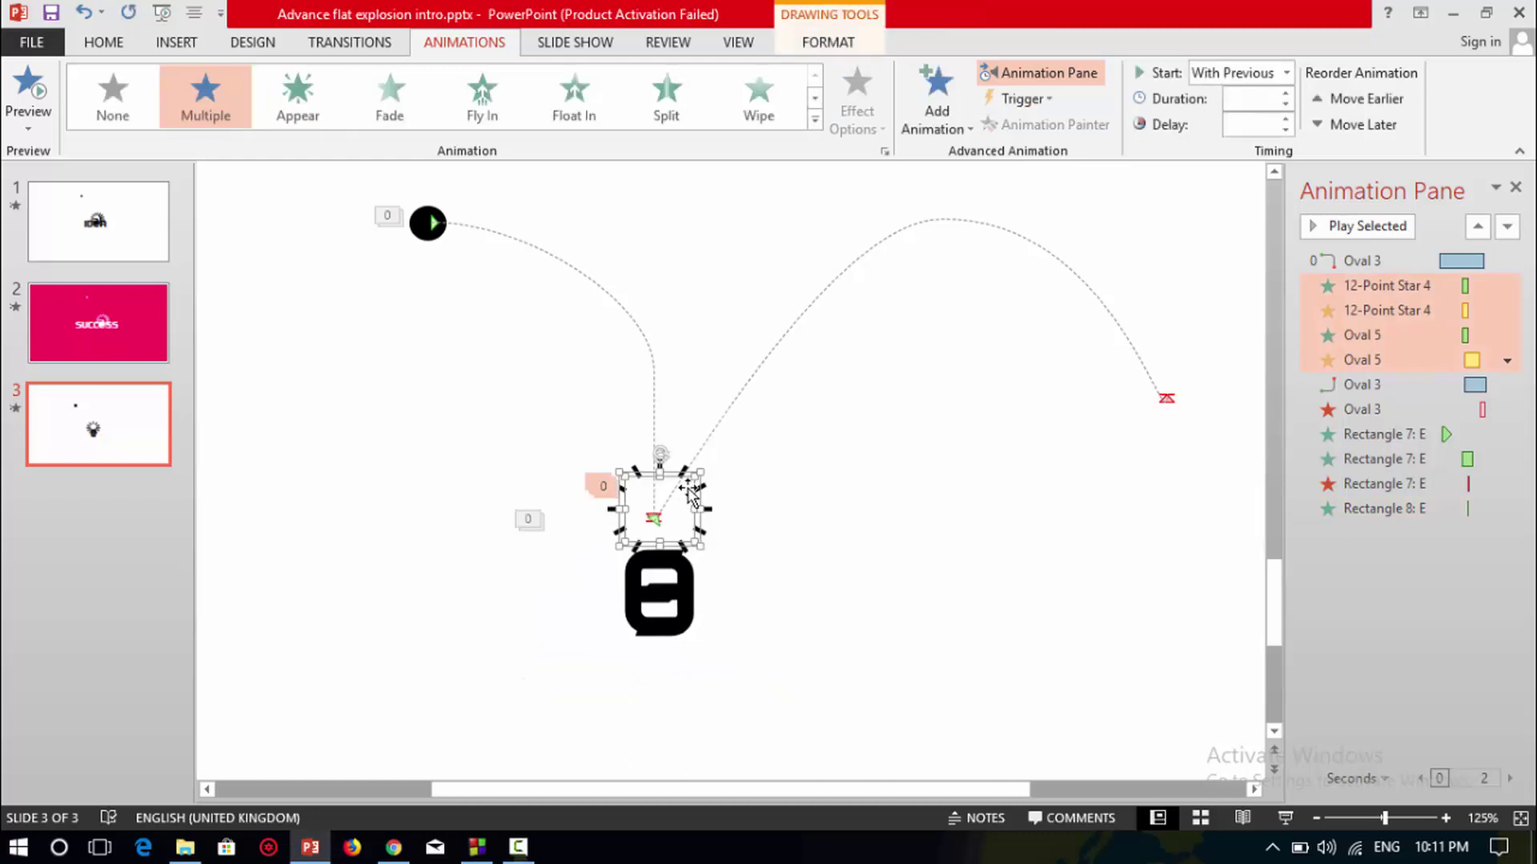
{"action": "key", "text": "ctrl+bracketleft"}
{"action": "key", "text": "ctrl+bracketleft"}
{"action": "key", "text": "ctrl+bracketleft"}
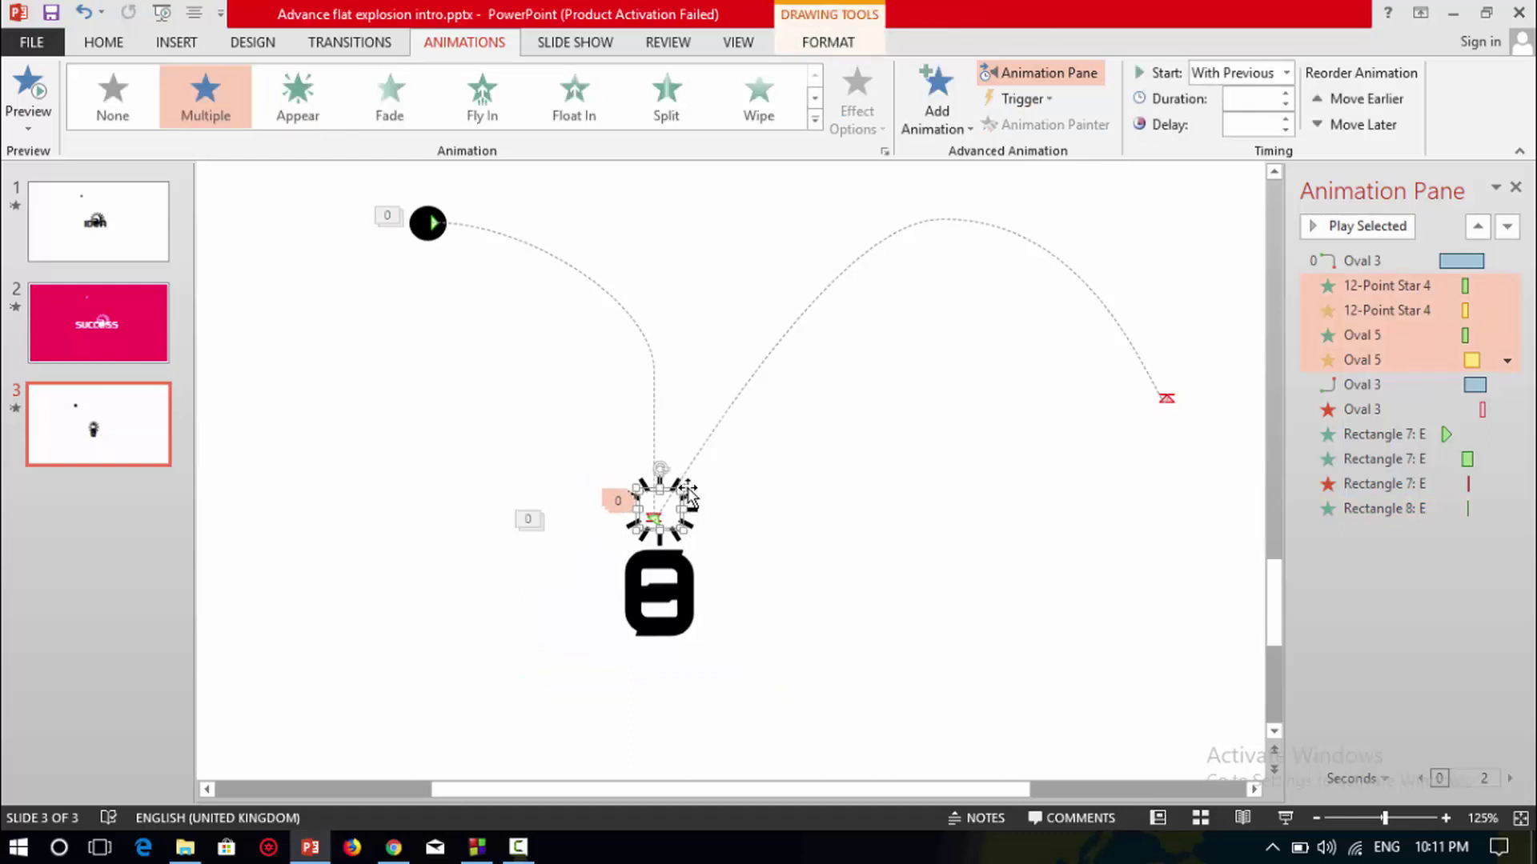
{"action": "left_click", "coordinate": [789, 539]}
Resize the burst's inner circle Oval 5 using its corner and edge handles.
{"action": "scroll", "coordinate": [686, 508], "scroll_direction": "up", "scroll_amount": 7}
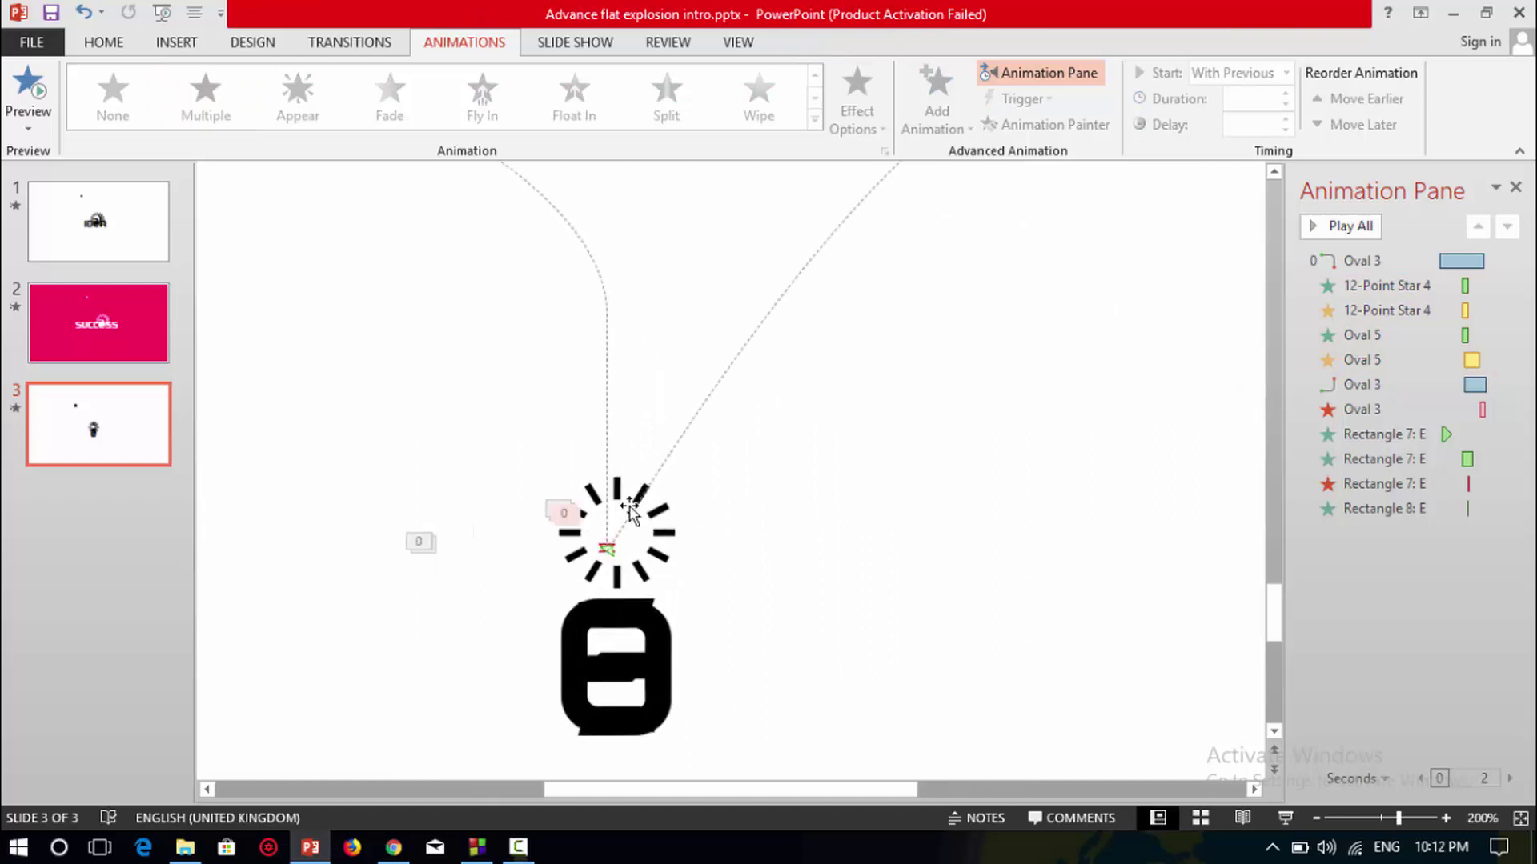
{"action": "left_click", "coordinate": [598, 534]}
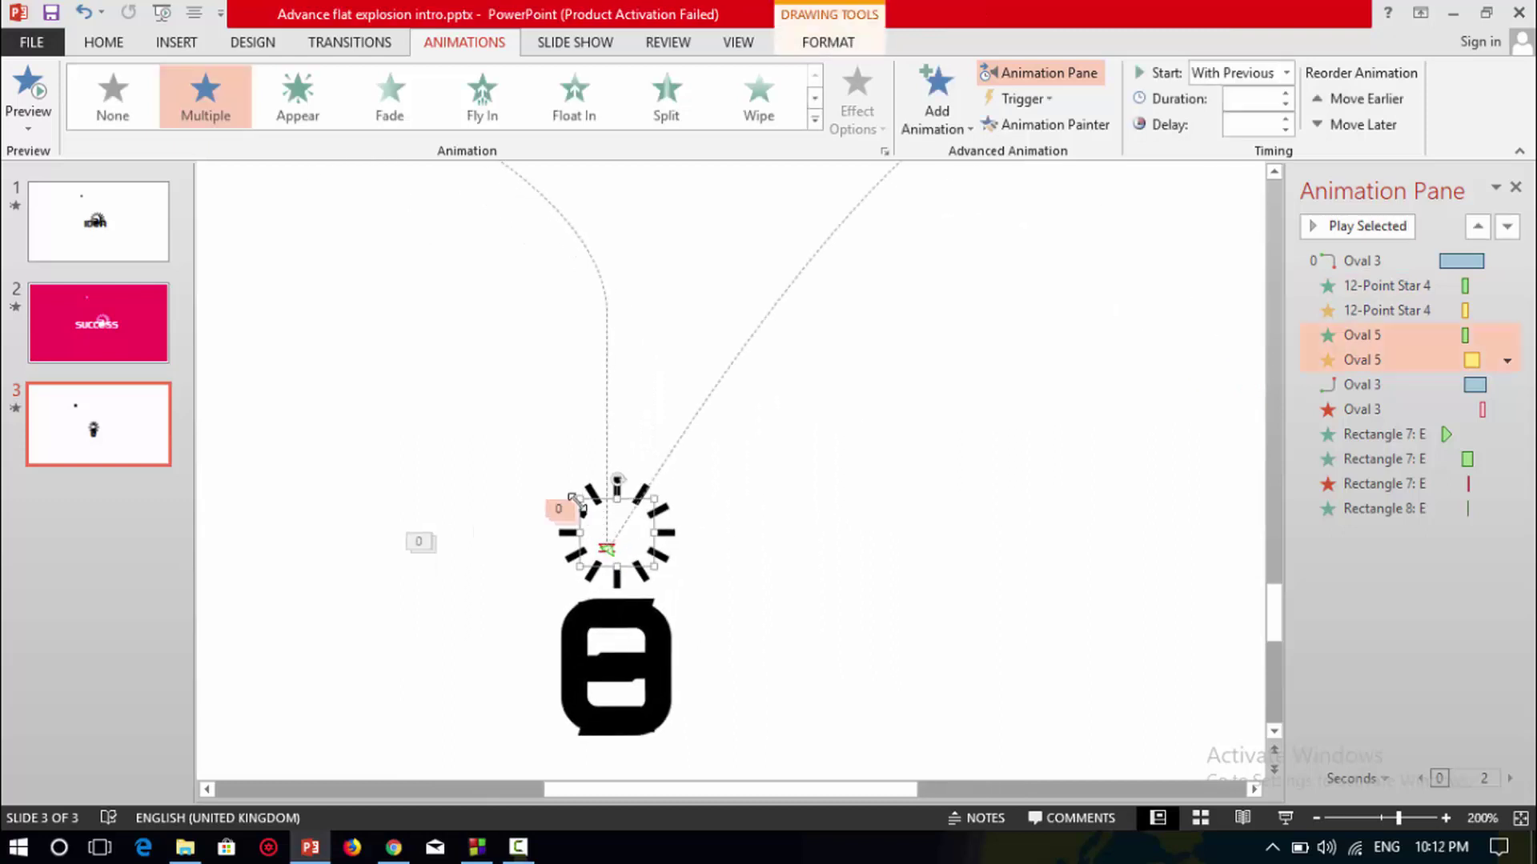
{"action": "left_click_drag", "start_coordinate": [577, 496], "coordinate": [566, 480]}
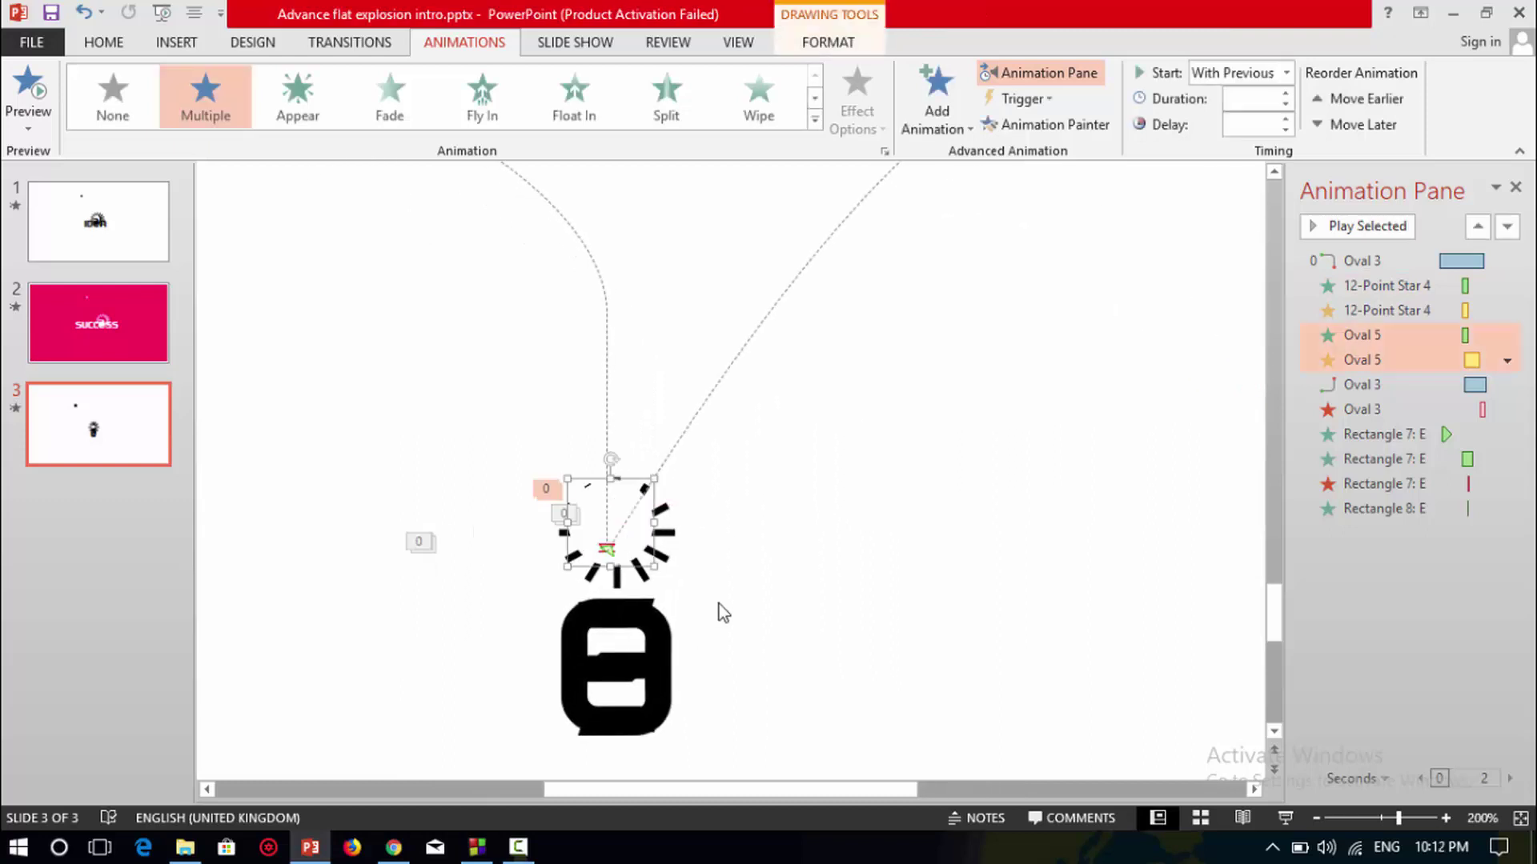
{"action": "left_click_drag", "start_coordinate": [653, 567], "coordinate": [677, 594]}
{"action": "left_click_drag", "start_coordinate": [565, 536], "coordinate": [559, 536]}
{"action": "left_click_drag", "start_coordinate": [618, 480], "coordinate": [619, 478]}
{"action": "left_click", "coordinate": [1101, 508]}
{"action": "left_click", "coordinate": [590, 501]}
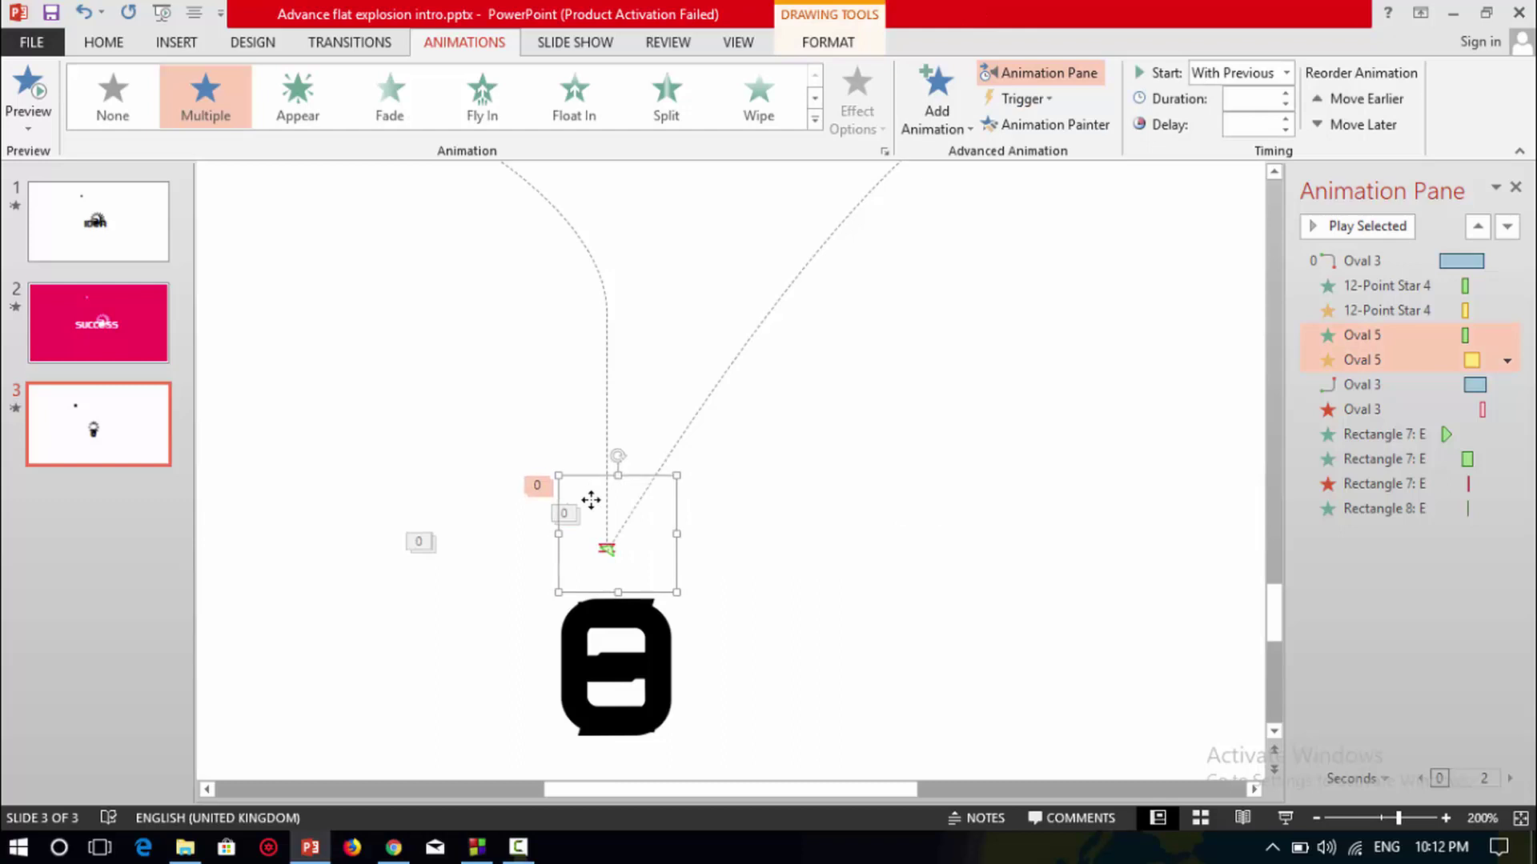
{"action": "left_click", "coordinate": [828, 502]}
{"action": "scroll", "coordinate": [828, 501], "scroll_direction": "down", "scroll_amount": 10}
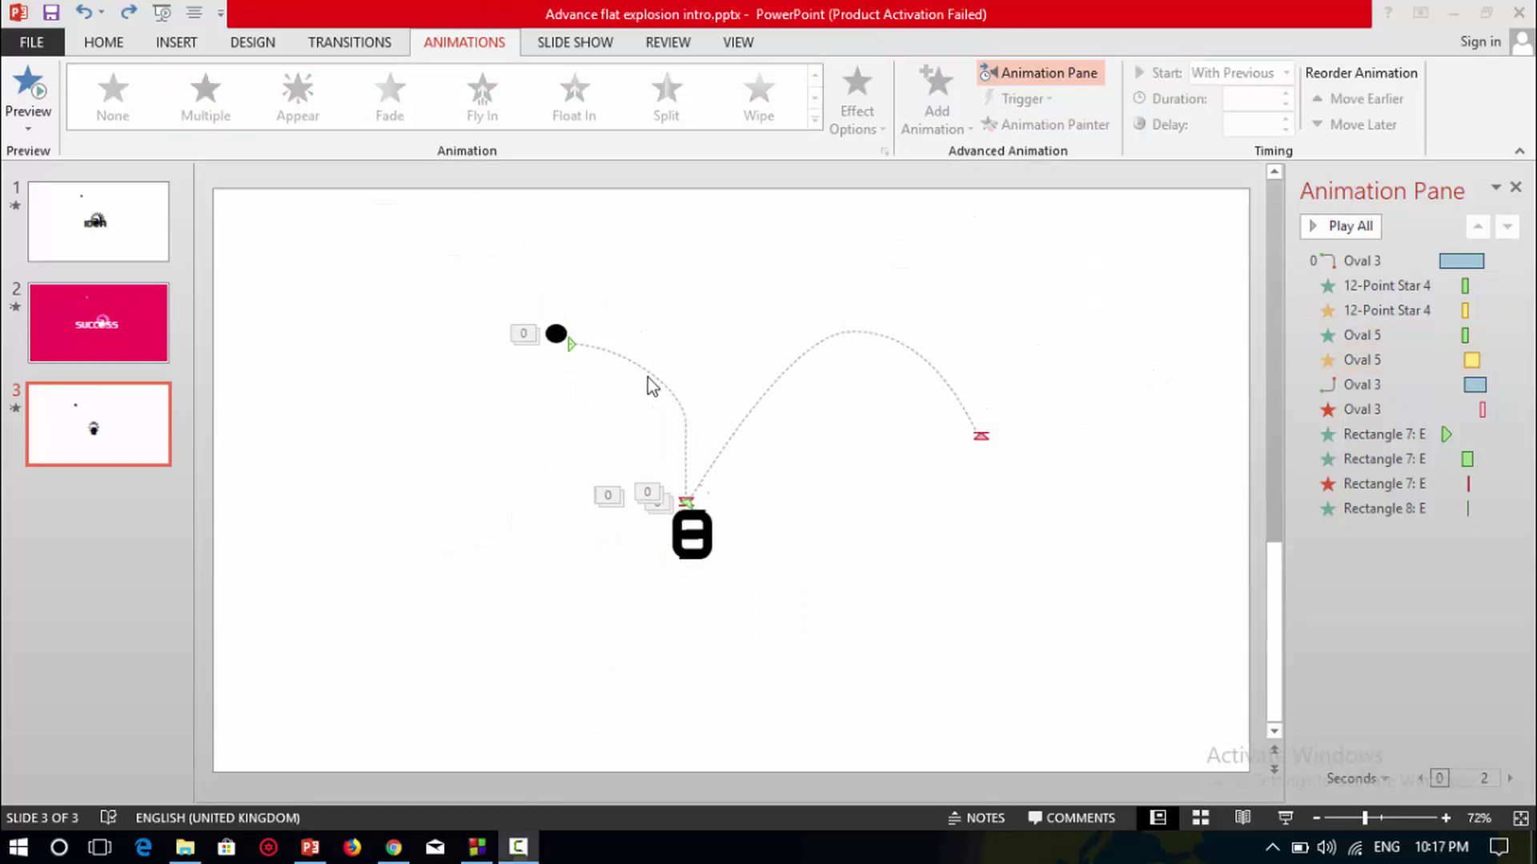
Shift Oval 3's first motion path, nudge the ball up, and line up the arc path.
{"action": "left_click", "coordinate": [607, 352]}
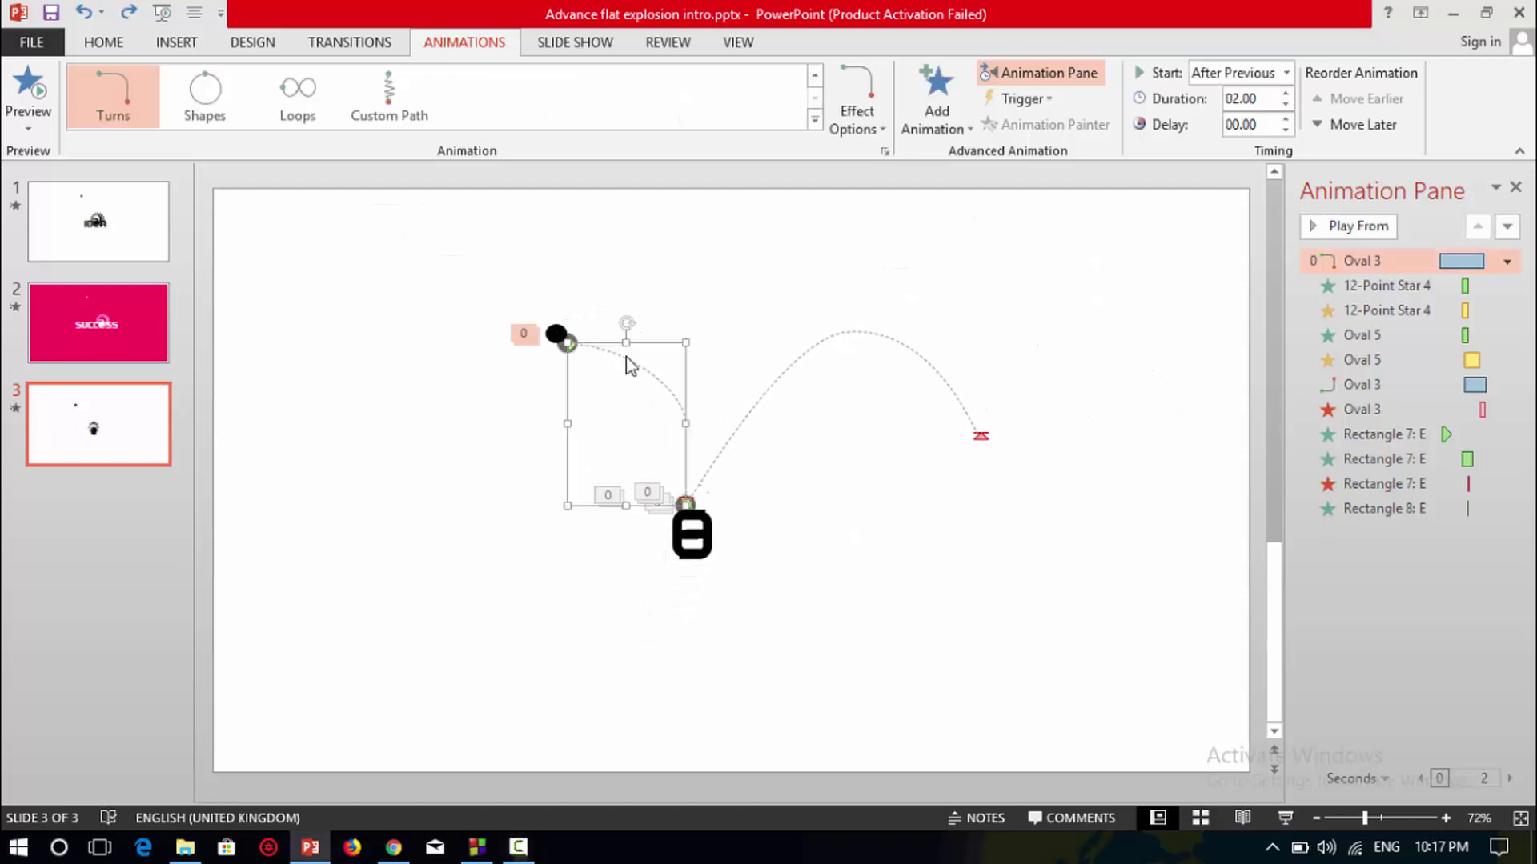
{"action": "mouse_move", "coordinate": [626, 358]}
{"action": "left_mouse_down"}
{"action": "mouse_move", "coordinate": [635, 350]}
{"action": "mouse_move", "coordinate": [629, 362]}
{"action": "mouse_move", "coordinate": [556, 334]}
{"action": "mouse_move", "coordinate": [571, 346]}
{"action": "left_mouse_up"}
{"action": "left_click", "coordinate": [705, 310]}
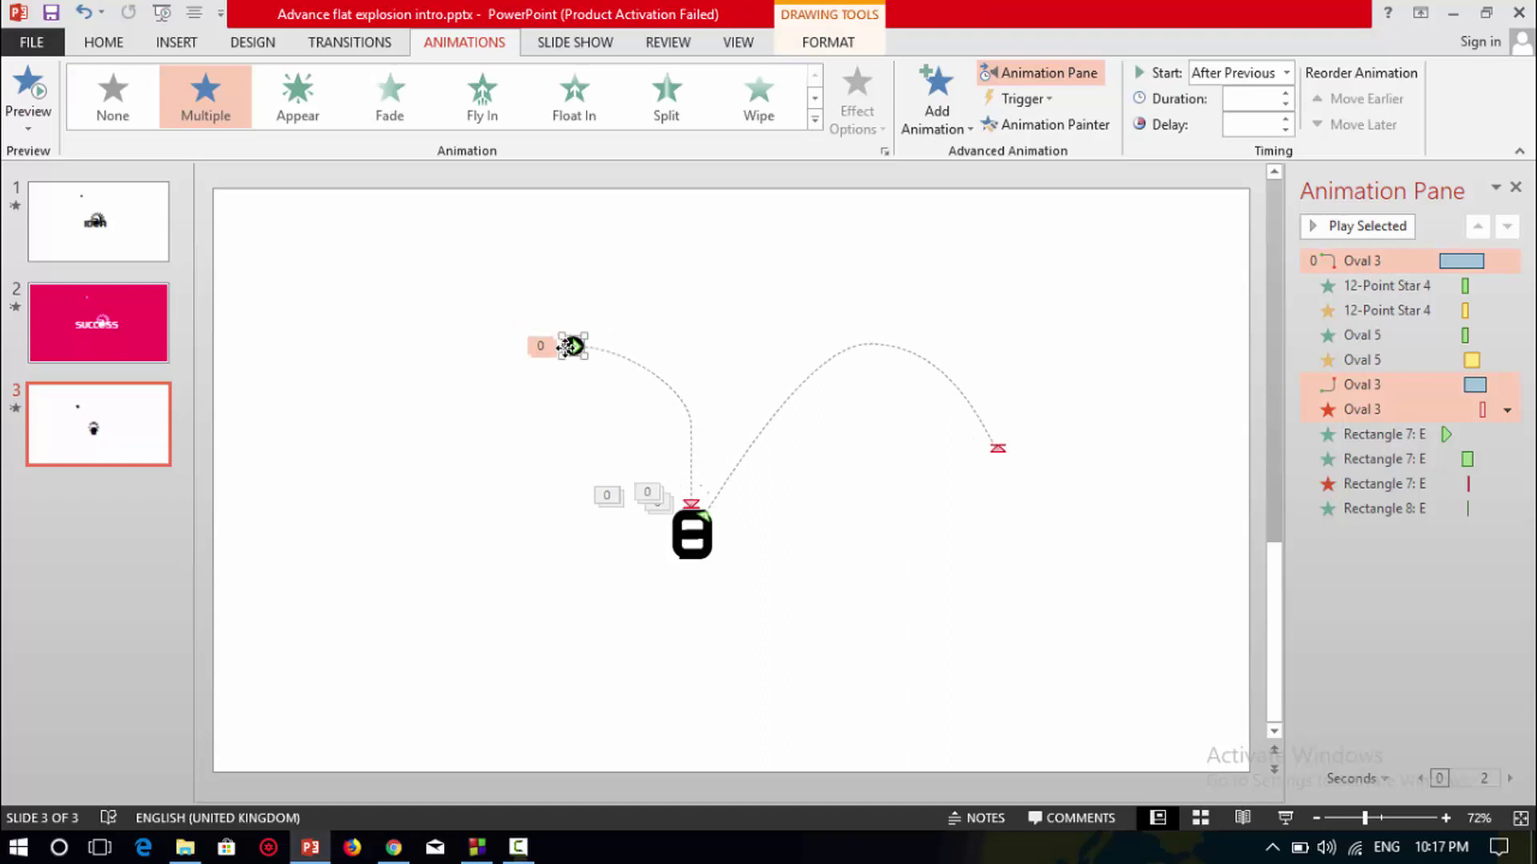
{"action": "left_click", "coordinate": [834, 299]}
{"action": "left_click", "coordinate": [570, 341]}
{"action": "left_click_drag", "start_coordinate": [570, 341], "coordinate": [571, 339]}
{"action": "left_click_drag", "start_coordinate": [750, 443], "coordinate": [760, 398]}
{"action": "left_click", "coordinate": [1105, 319]}
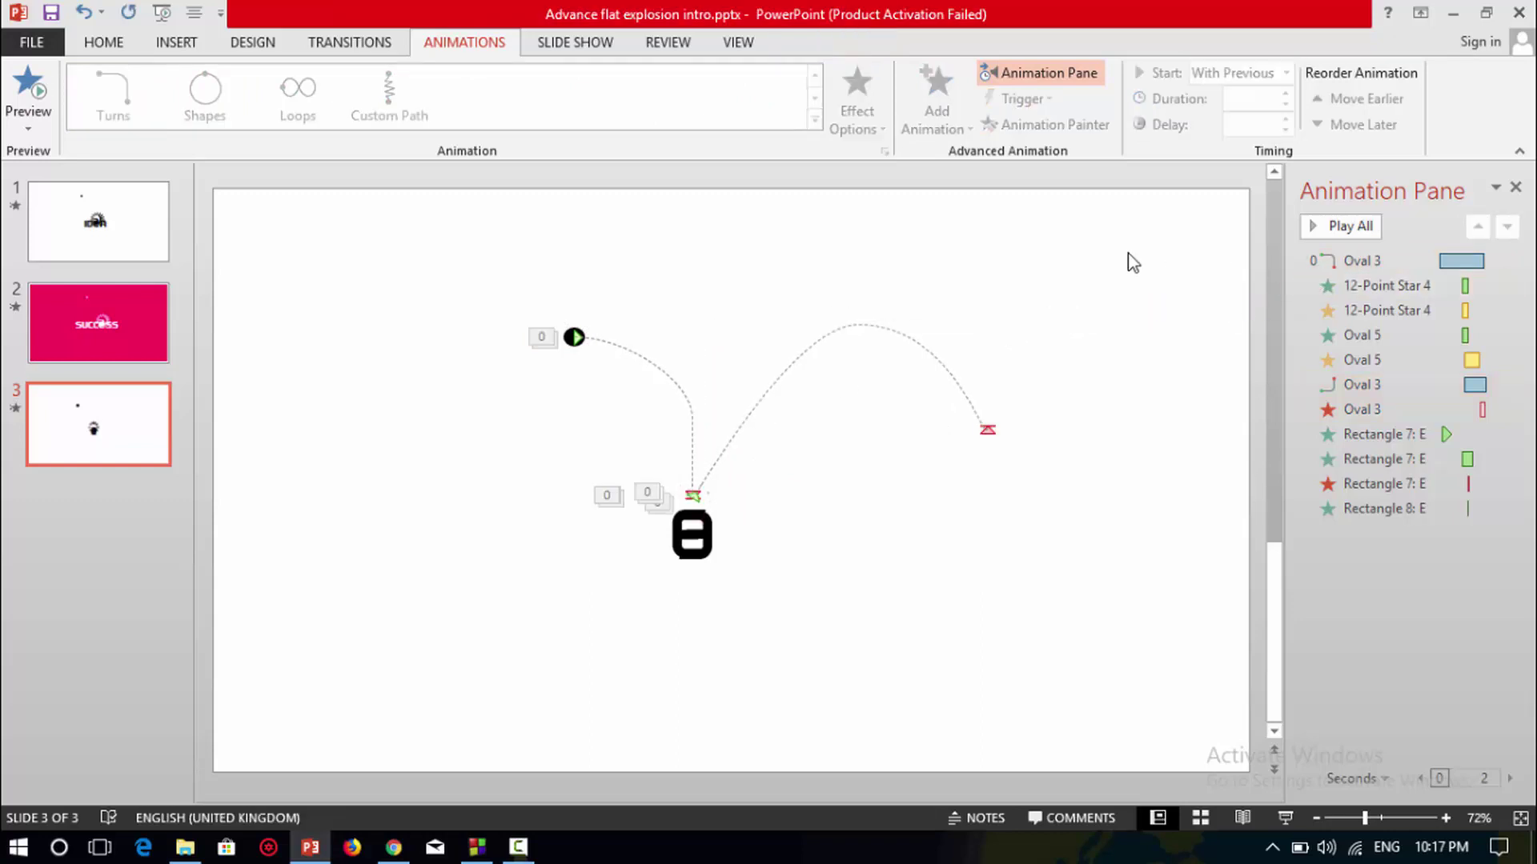